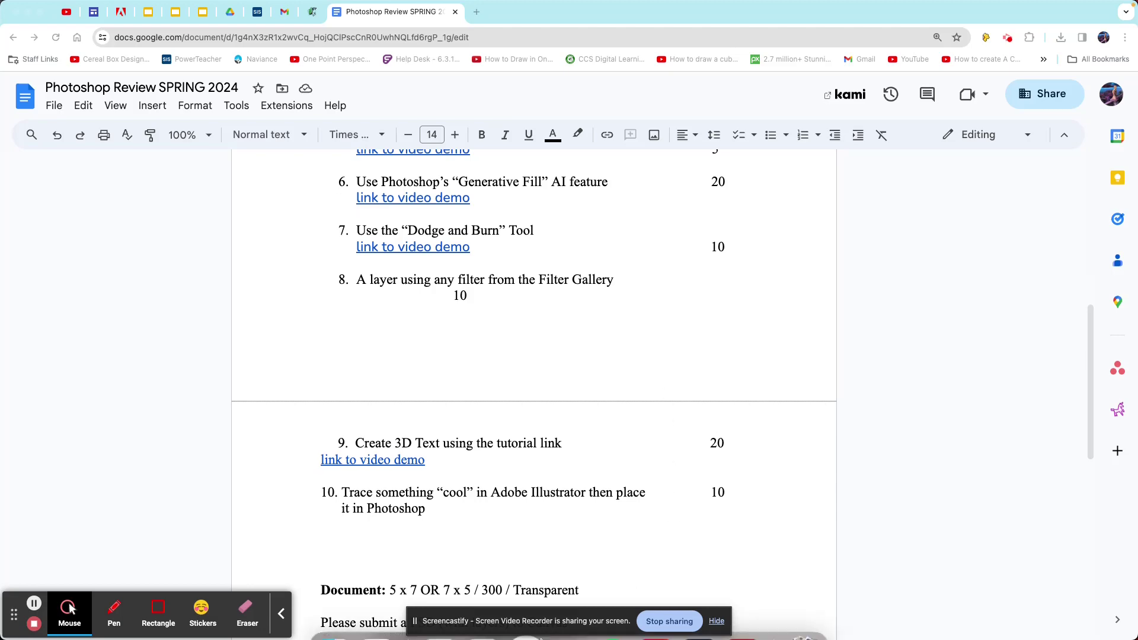
# Step: Bring Photoshop forward and move the Layers panel up-left toward the forest photo
pyautogui.moveTo(608, 622)
pyautogui.click(699, 610)
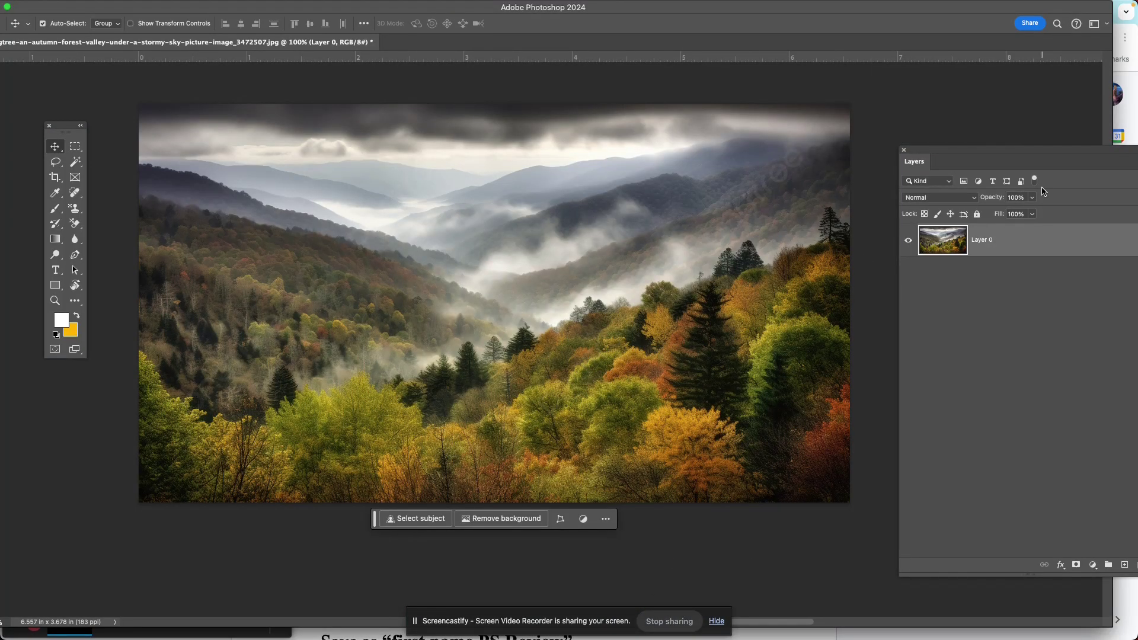
pyautogui.moveTo(976, 152); pyautogui.dragTo(947, 92)
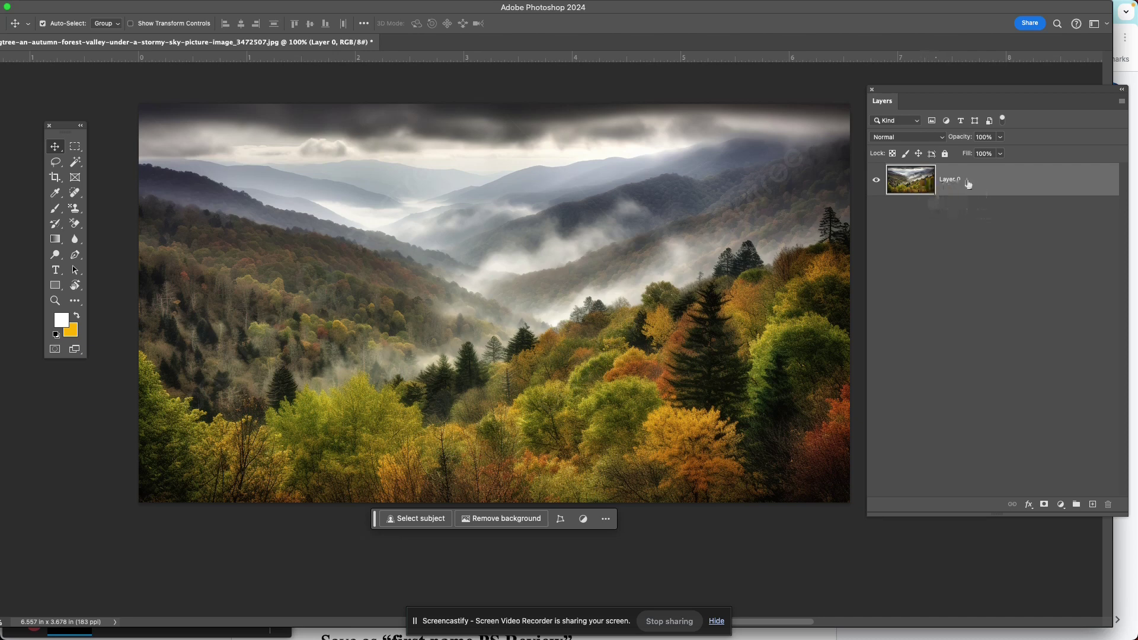
# Step: Toggle Layer 0's visibility off and back on
pyautogui.click(875, 181)
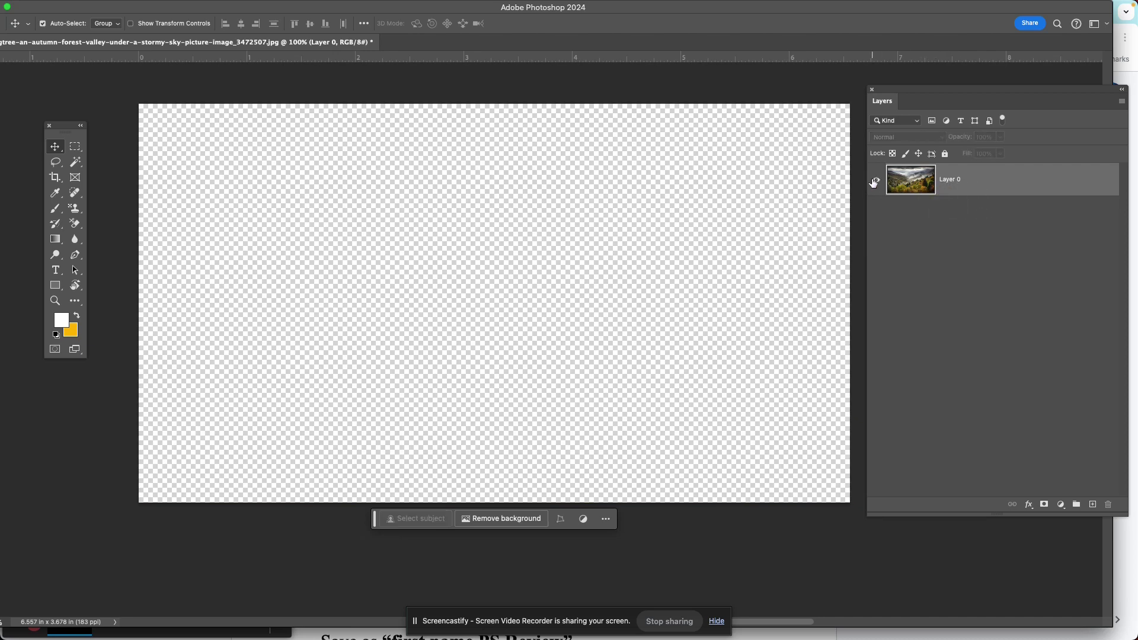
pyautogui.click(875, 180)
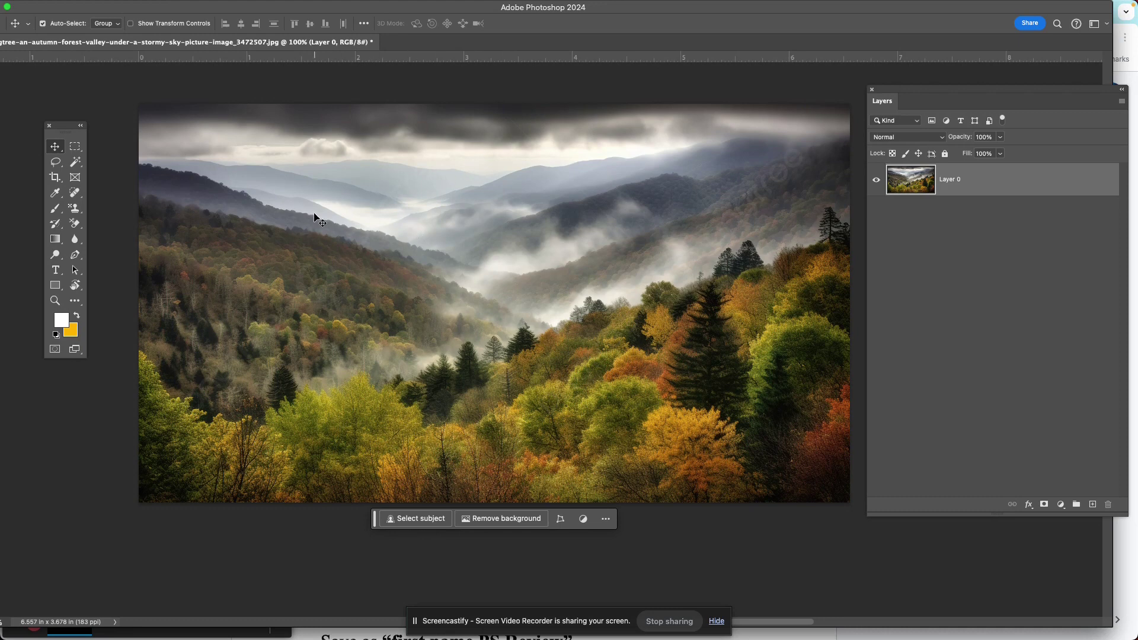
pyautogui.moveTo(309, 2)
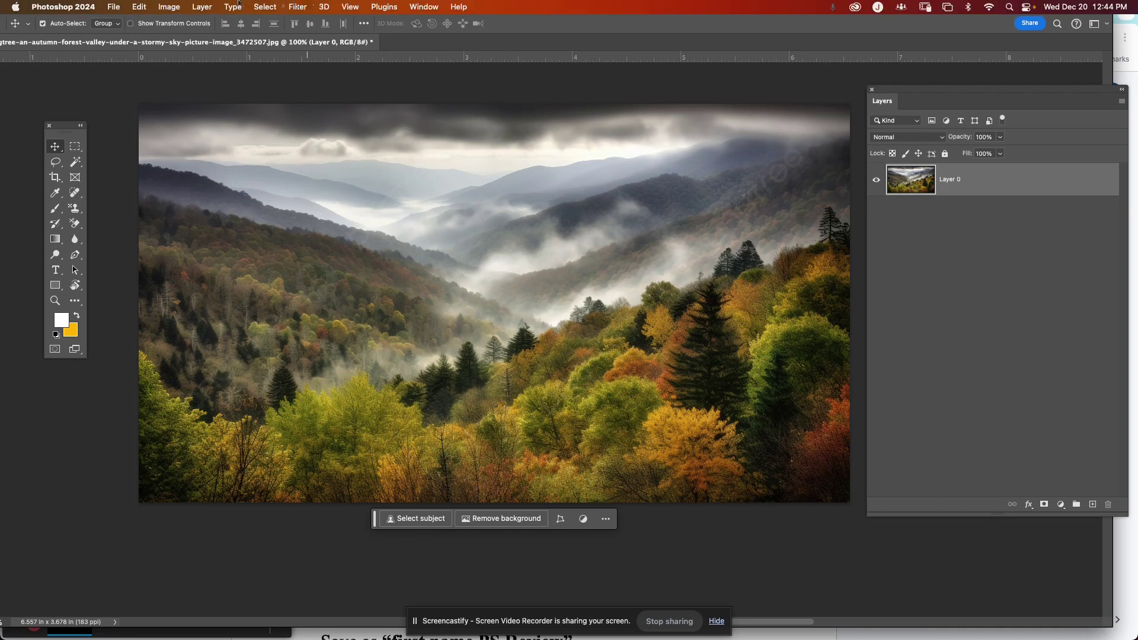
# Step: Open Filter > Filter Gallery and collapse the Sketch filter group
pyautogui.click(297, 7)
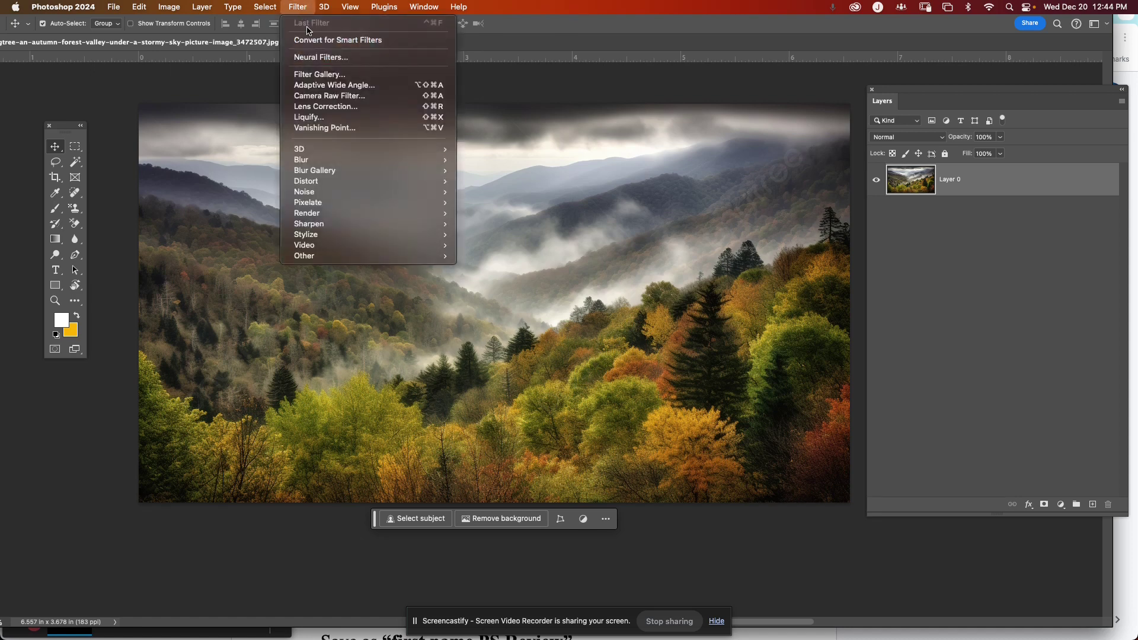
pyautogui.click(362, 76)
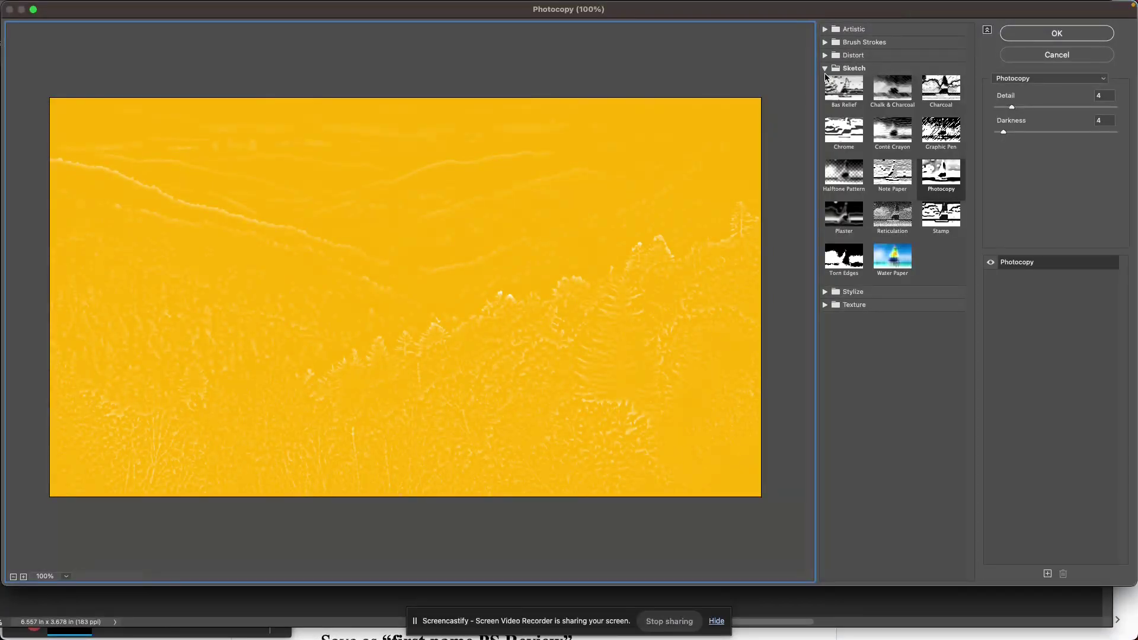
pyautogui.click(825, 70)
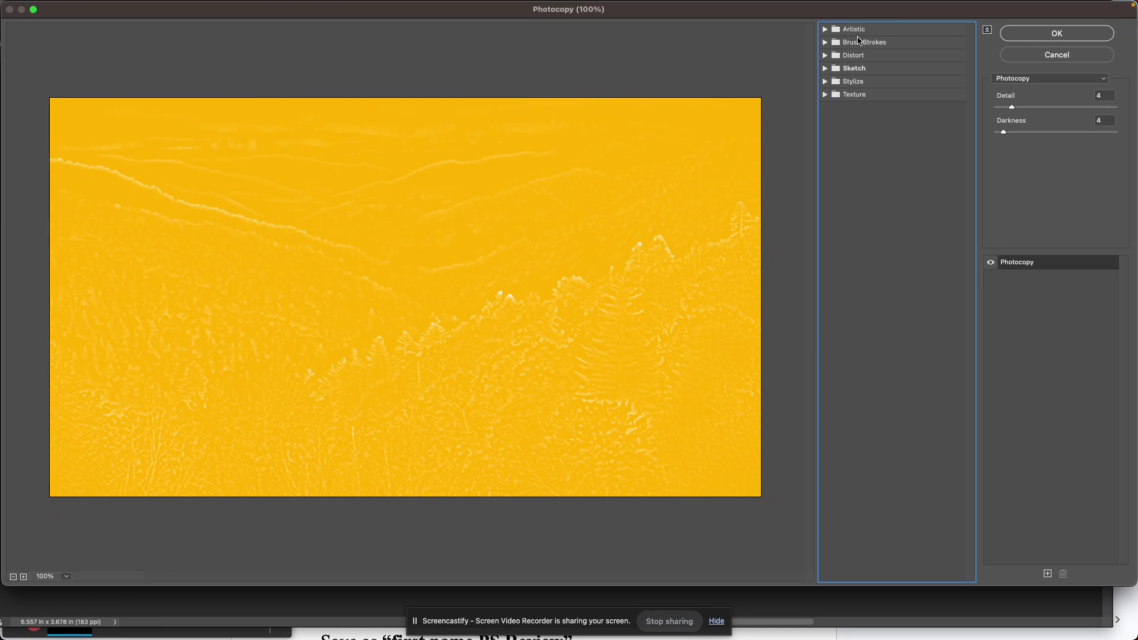
# Step: Browse the Artistic and Brush Strokes groups, leaving Artistic expanded
pyautogui.click(826, 29)
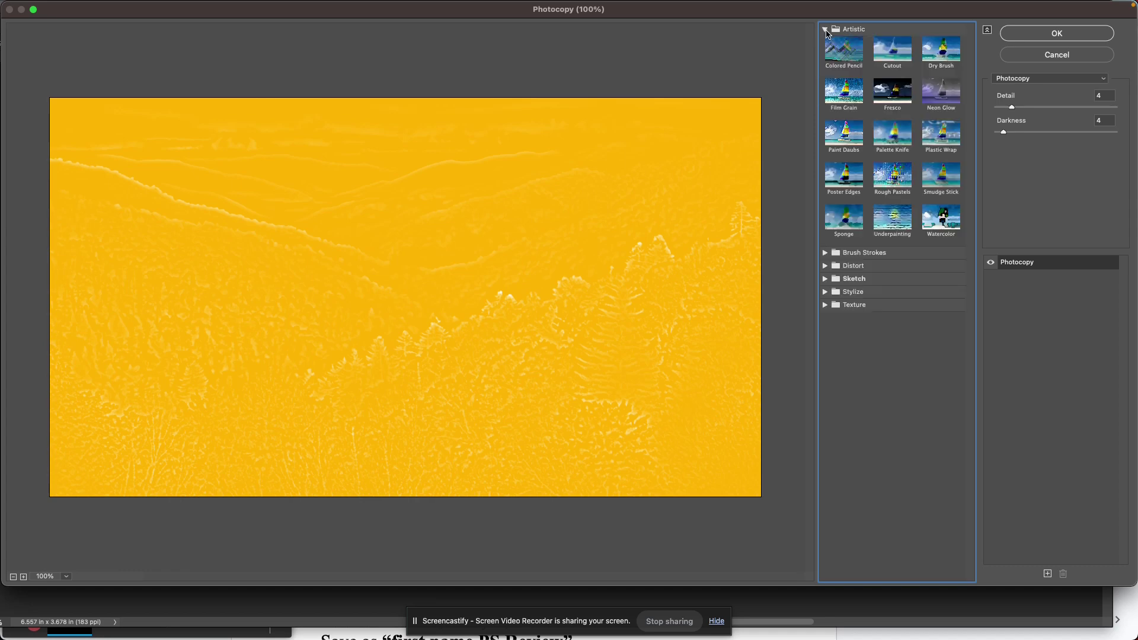
pyautogui.click(825, 29)
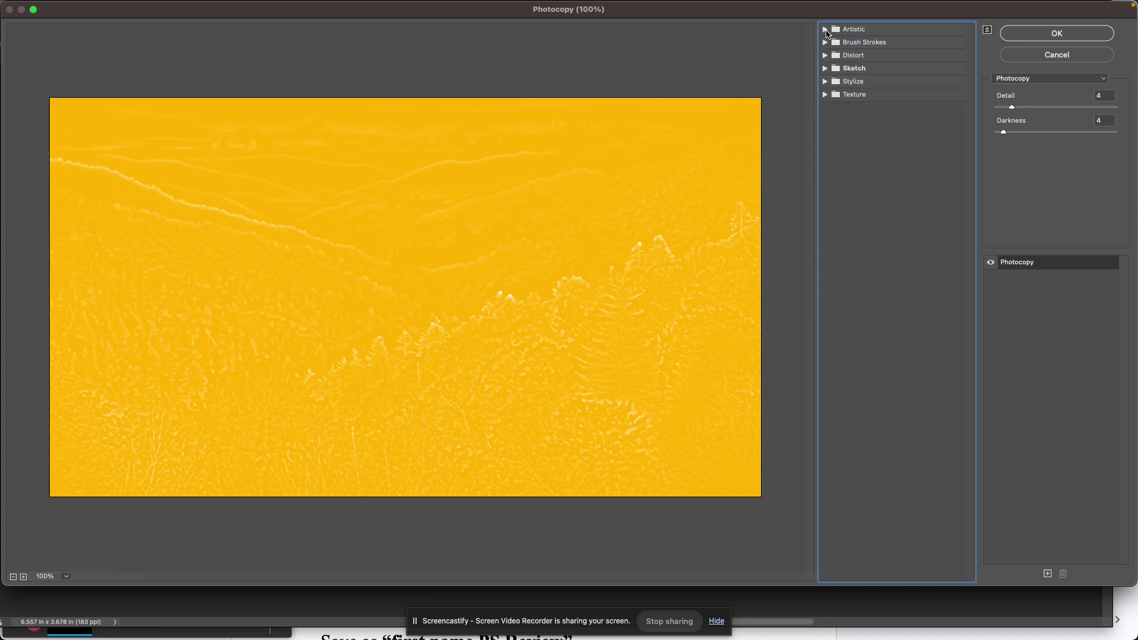
pyautogui.click(825, 42)
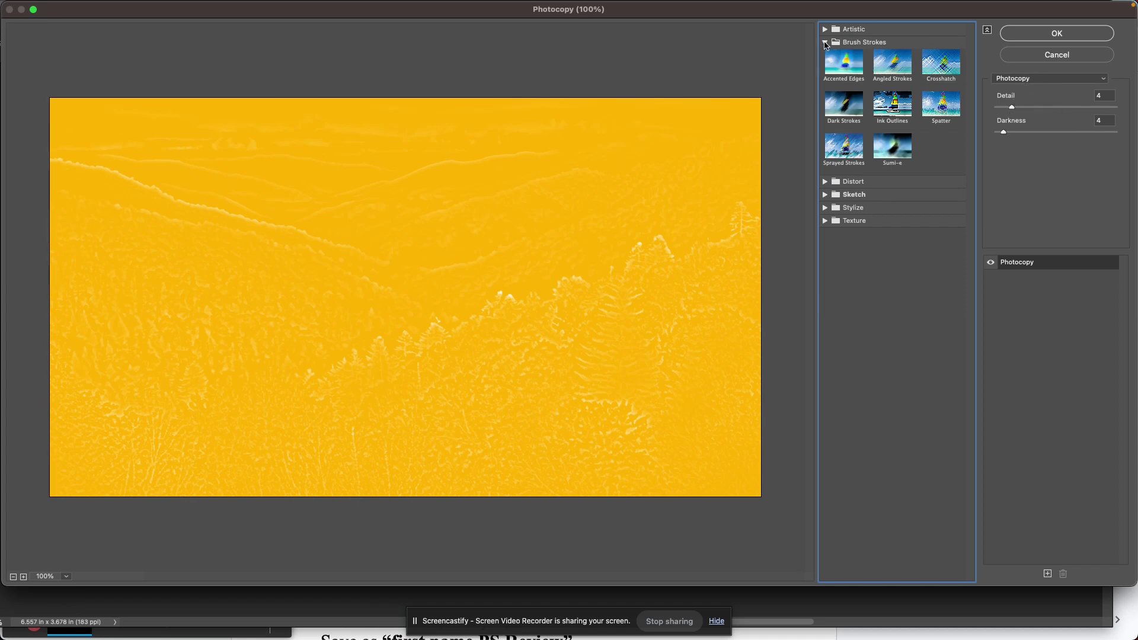
pyautogui.click(825, 42)
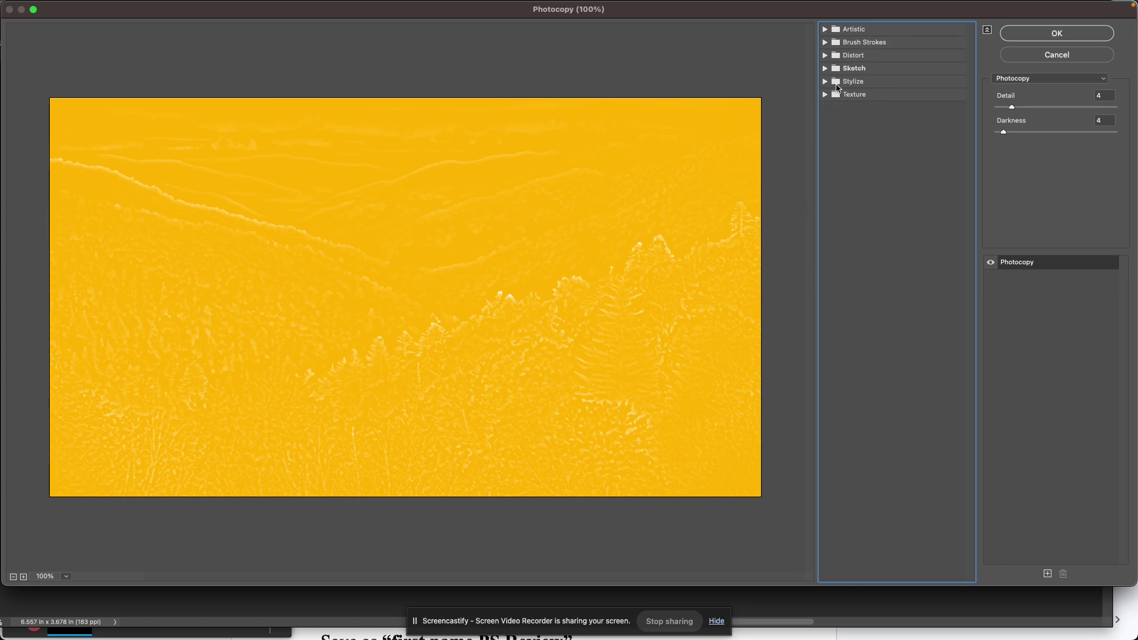
pyautogui.click(826, 30)
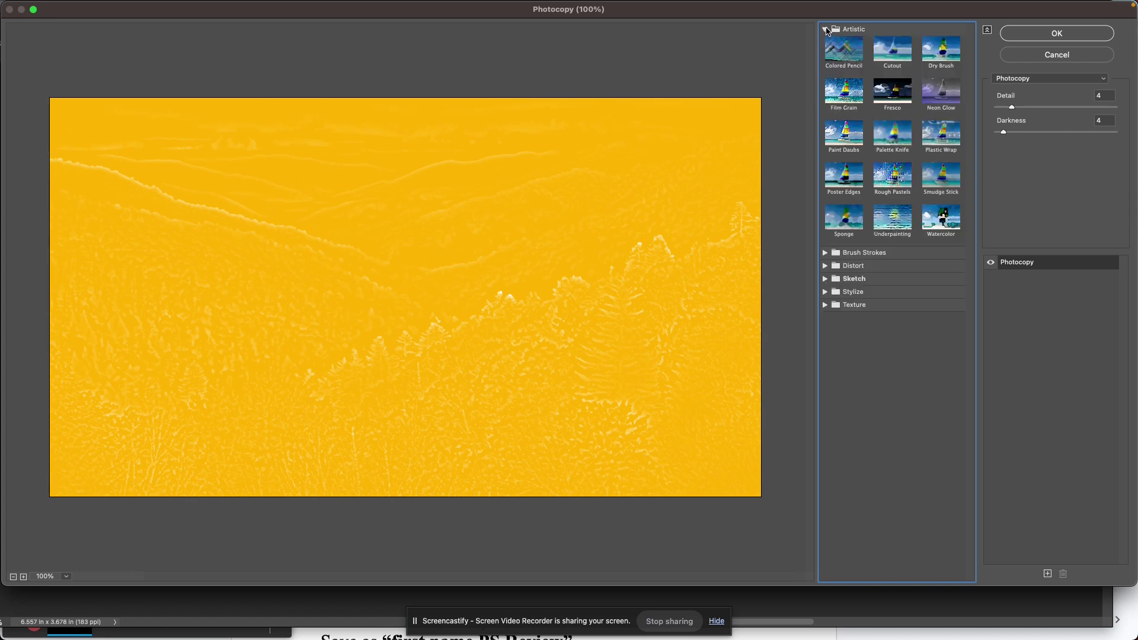
# Step: Preview Colored Pencil, then Cutout with Number of Levels raised to 8, then Film Grain
pyautogui.click(844, 54)
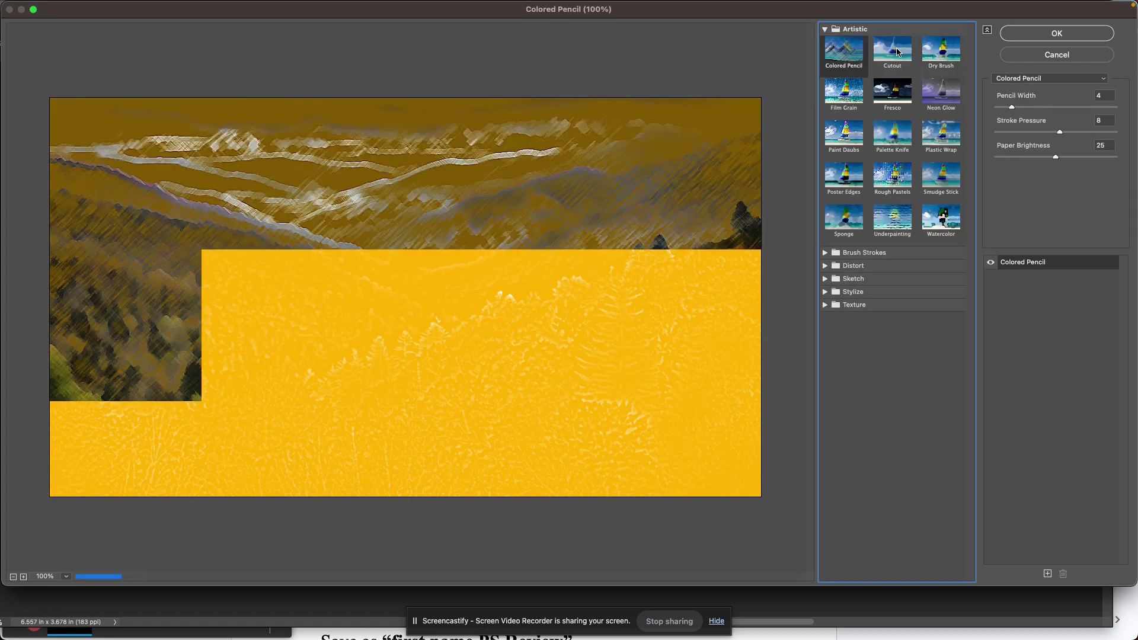
pyautogui.click(892, 50)
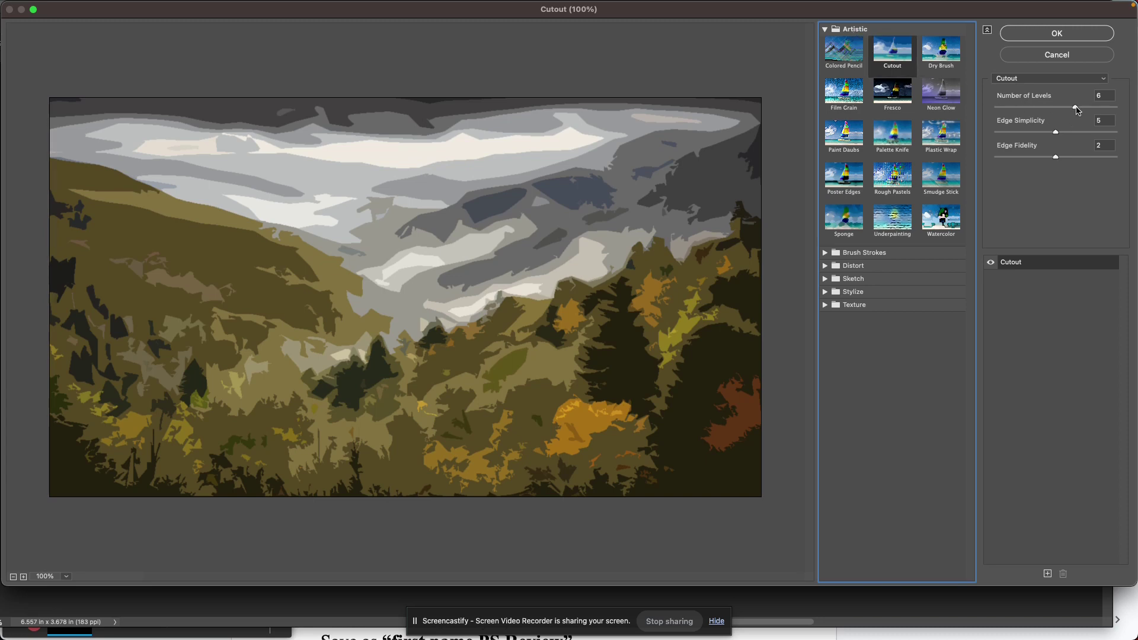
pyautogui.moveTo(1076, 110); pyautogui.dragTo(997, 135)
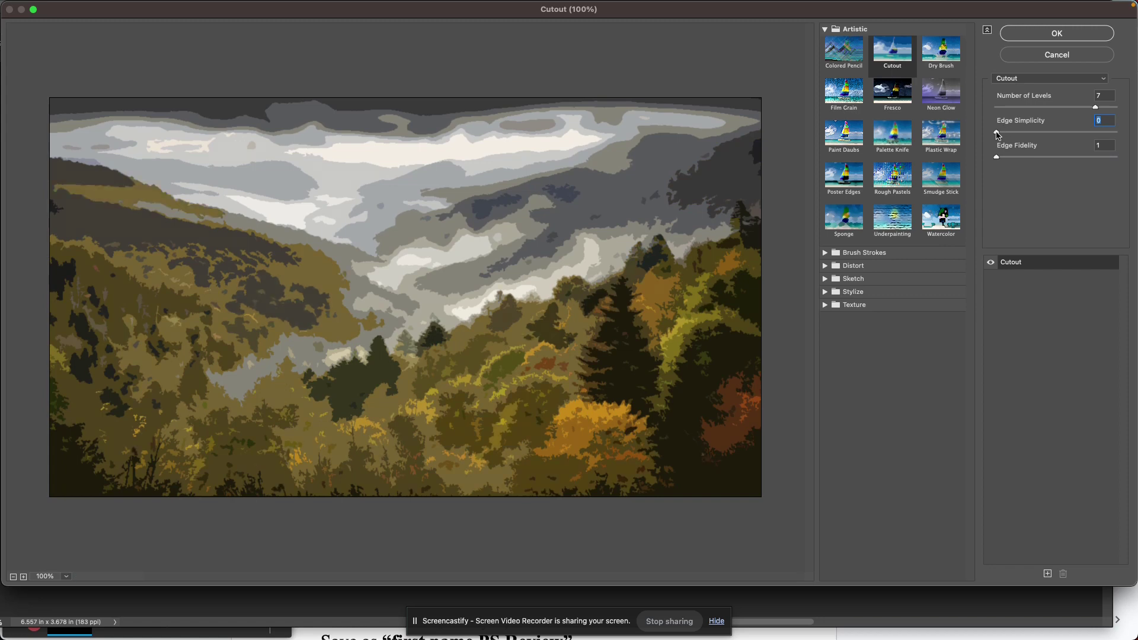
pyautogui.moveTo(1098, 112); pyautogui.dragTo(1114, 112)
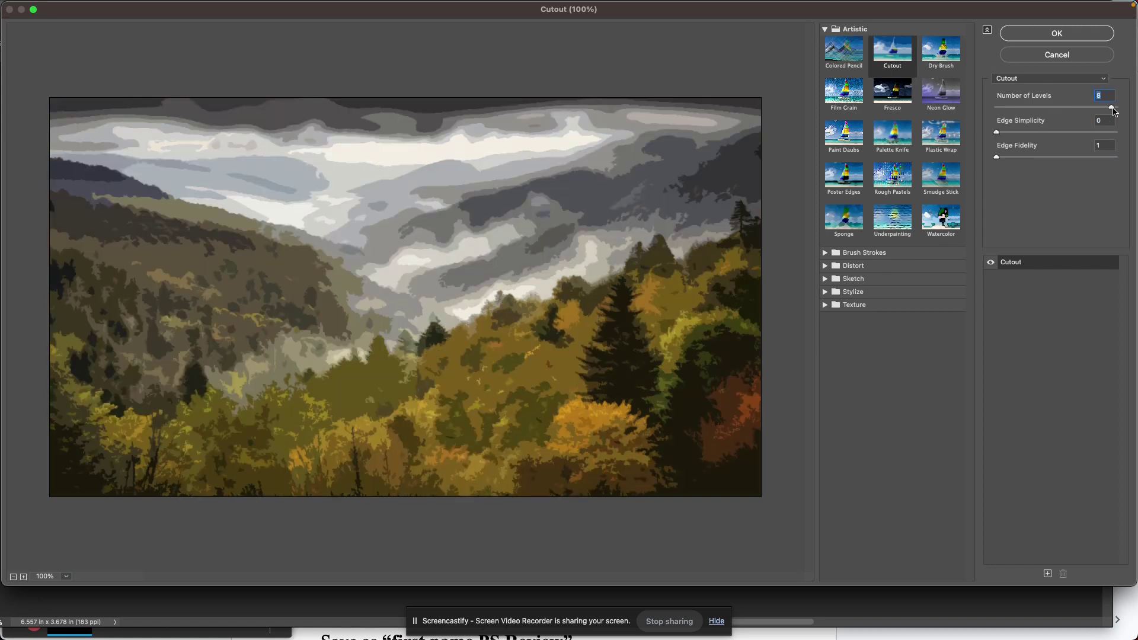
pyautogui.click(851, 111)
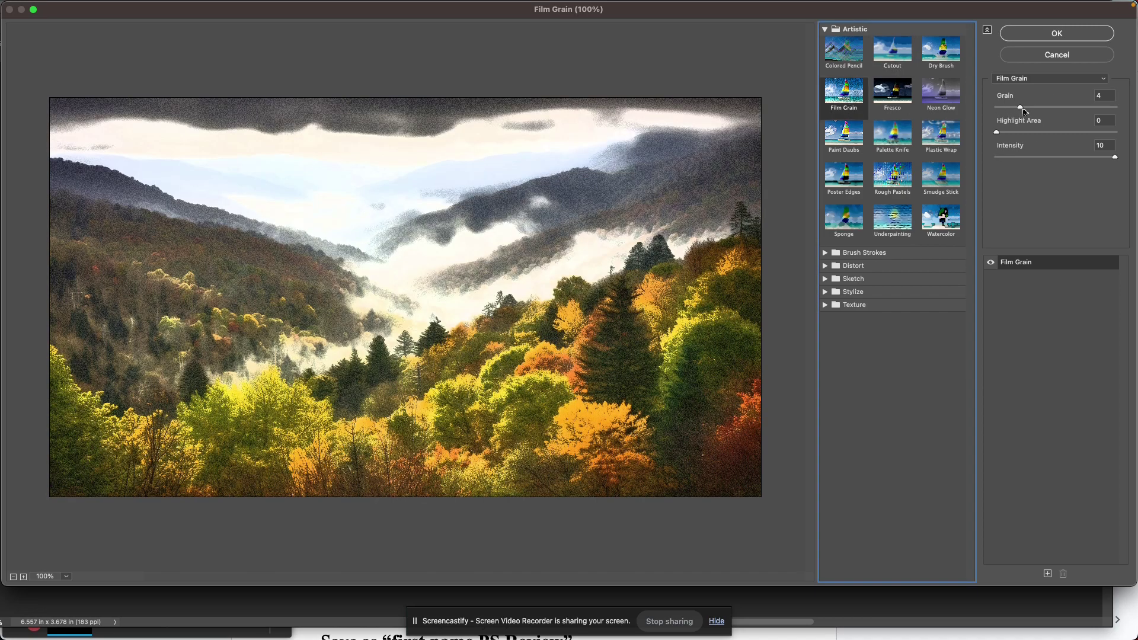
# Step: Push Film Grain's Grain slider to 12, drop it to 1, and nudge Highlight Area
pyautogui.moveTo(1022, 109); pyautogui.dragTo(1066, 106)
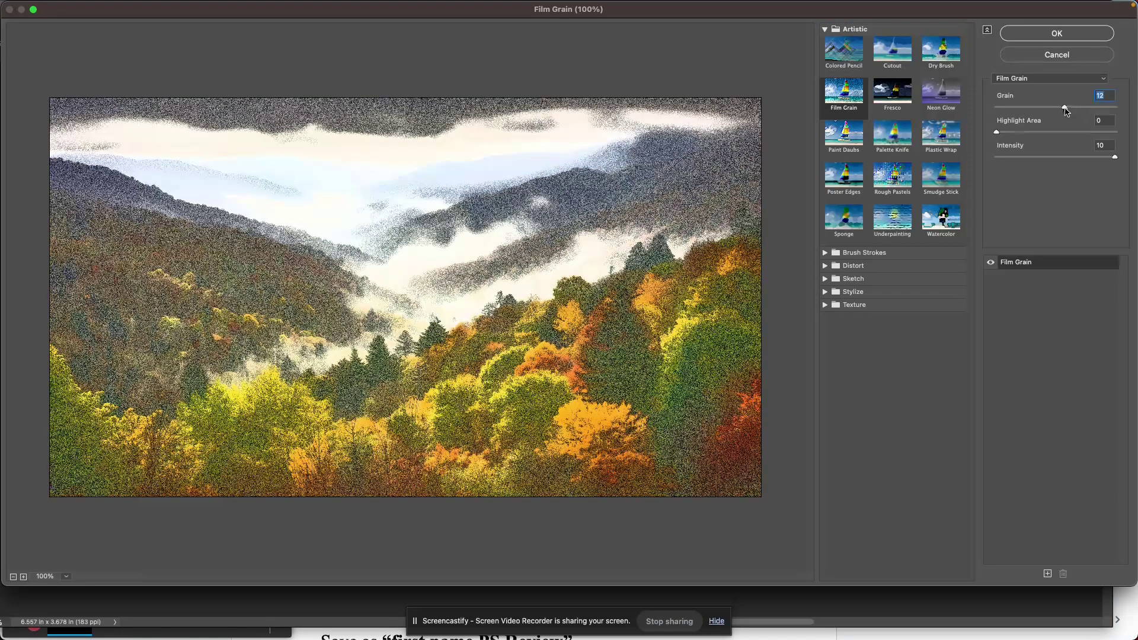
pyautogui.moveTo(1066, 111); pyautogui.dragTo(1002, 109)
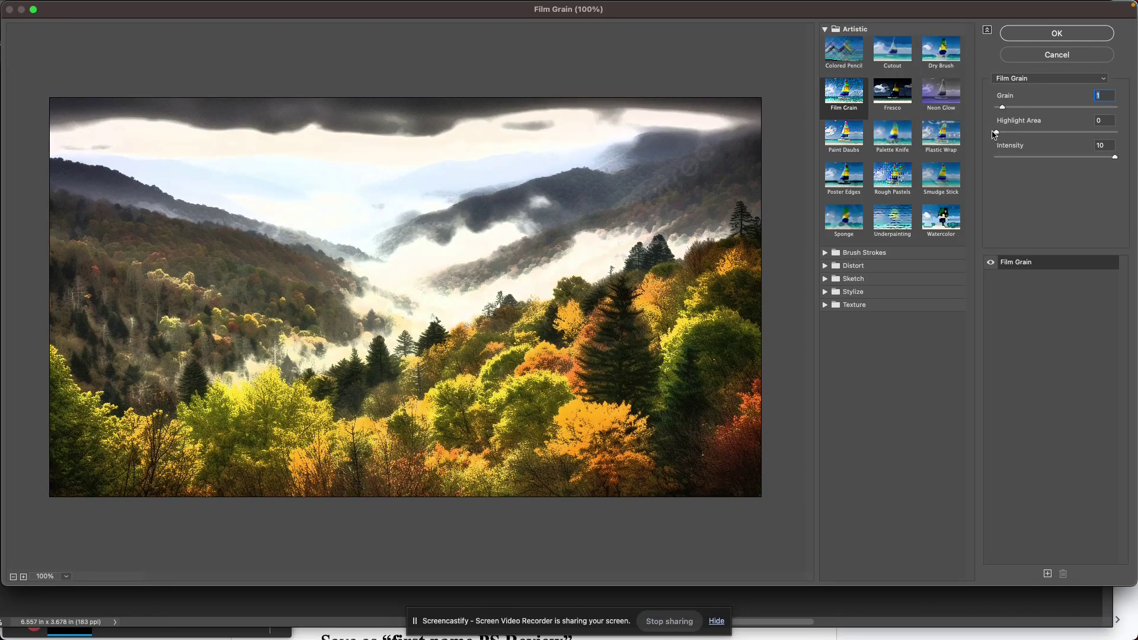
pyautogui.moveTo(998, 134)
pyautogui.mouseDown()
pyautogui.moveTo(1012, 138)
pyautogui.moveTo(996, 139)
pyautogui.mouseUp()
# Step: Preview Fresco and Neon Glow, then Paint Daubs with Brush Size 33 and Sharpness 7
pyautogui.click(897, 100)
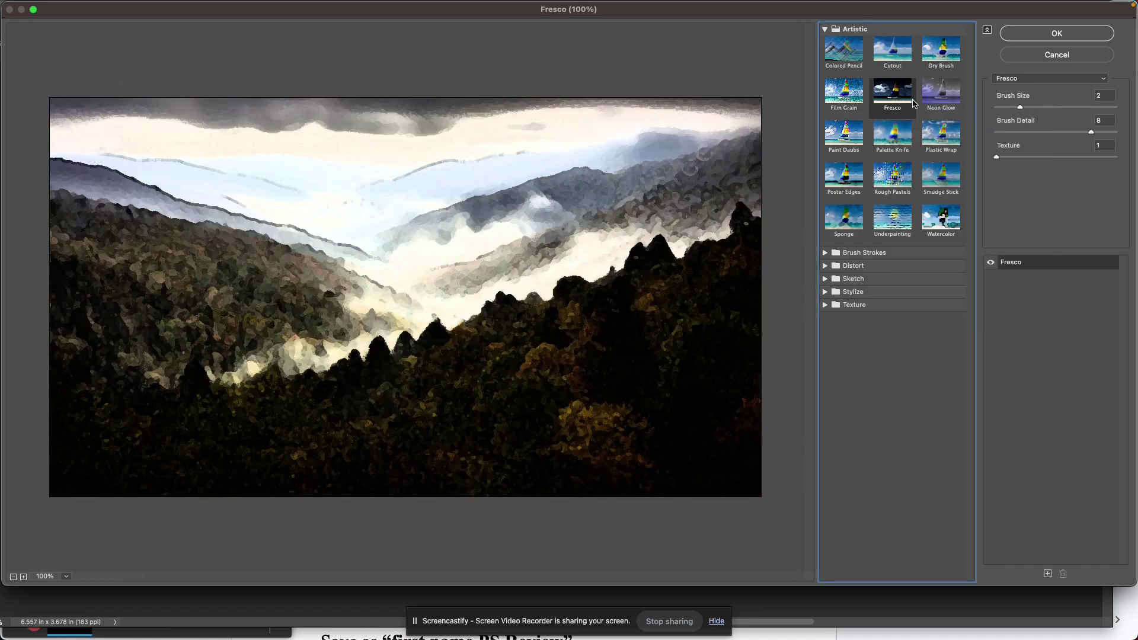
pyautogui.click(947, 106)
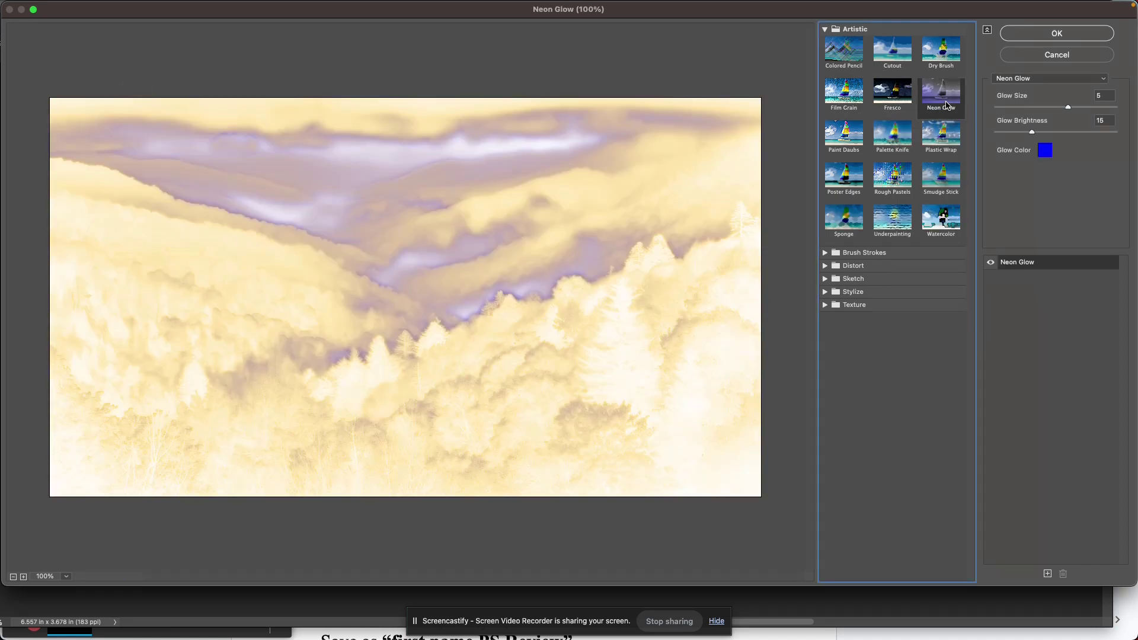
pyautogui.click(833, 151)
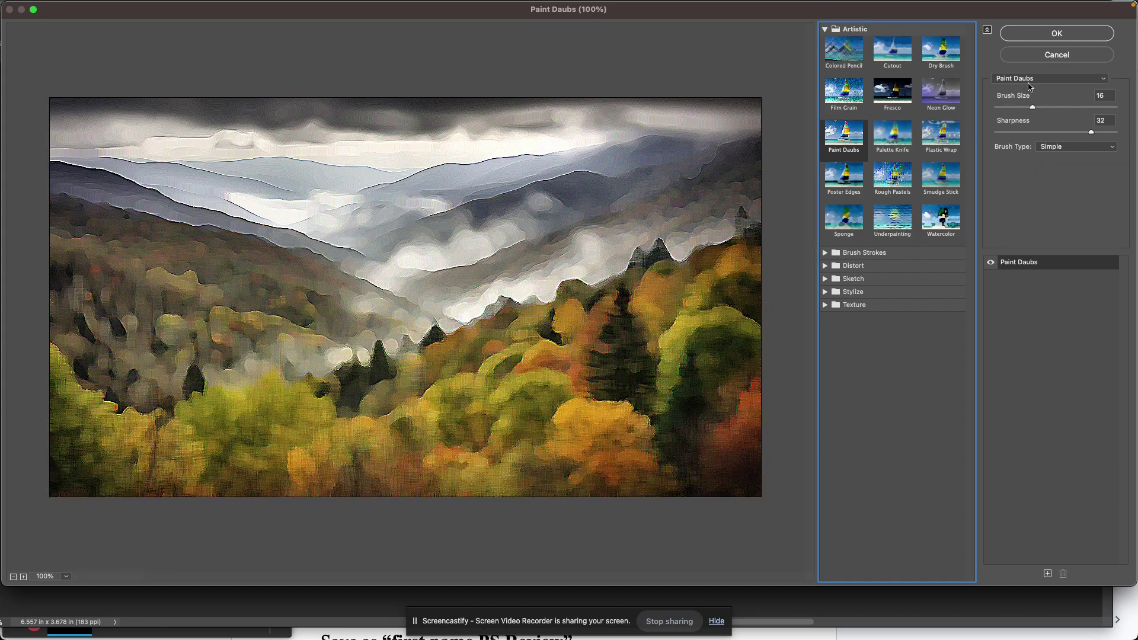
pyautogui.click(1033, 108)
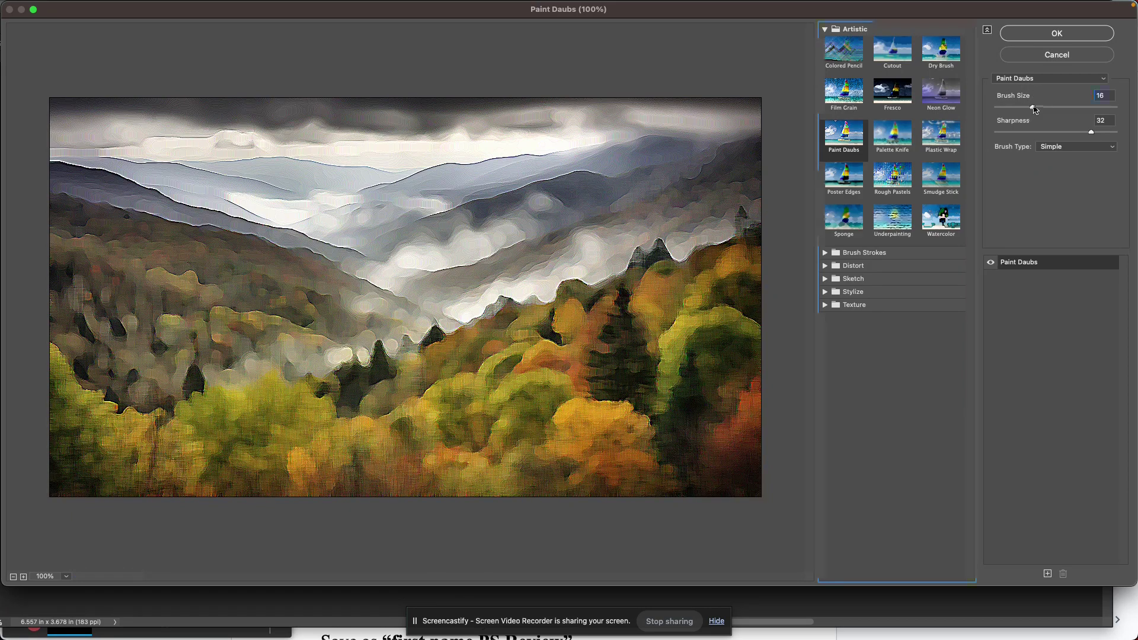
pyautogui.moveTo(1032, 108); pyautogui.dragTo(1073, 109)
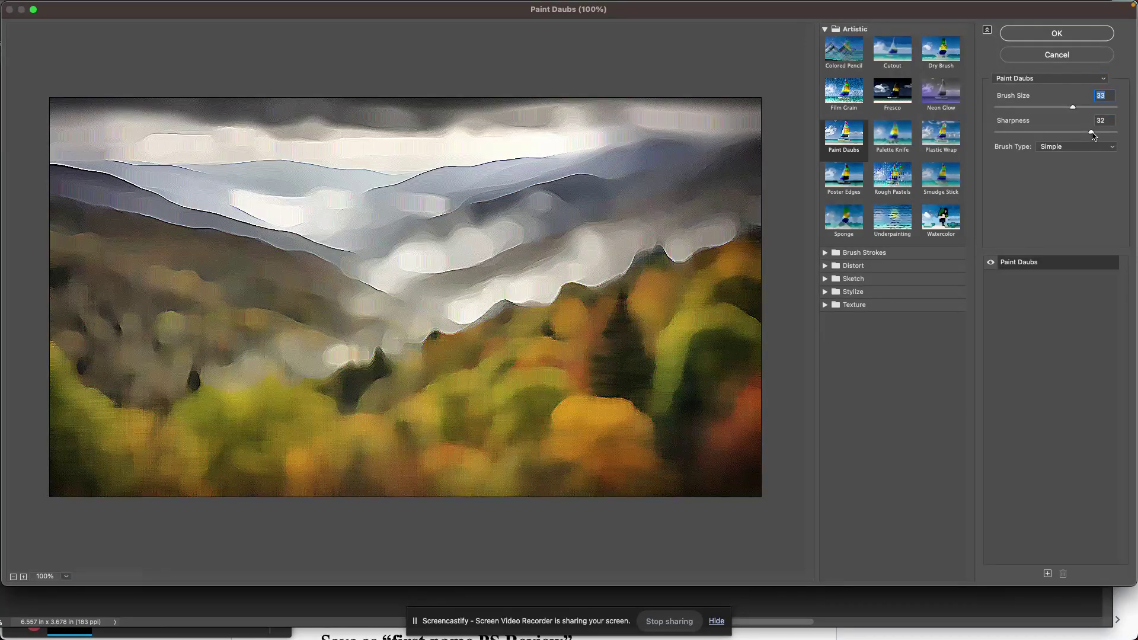
pyautogui.moveTo(1093, 136); pyautogui.dragTo(1005, 141)
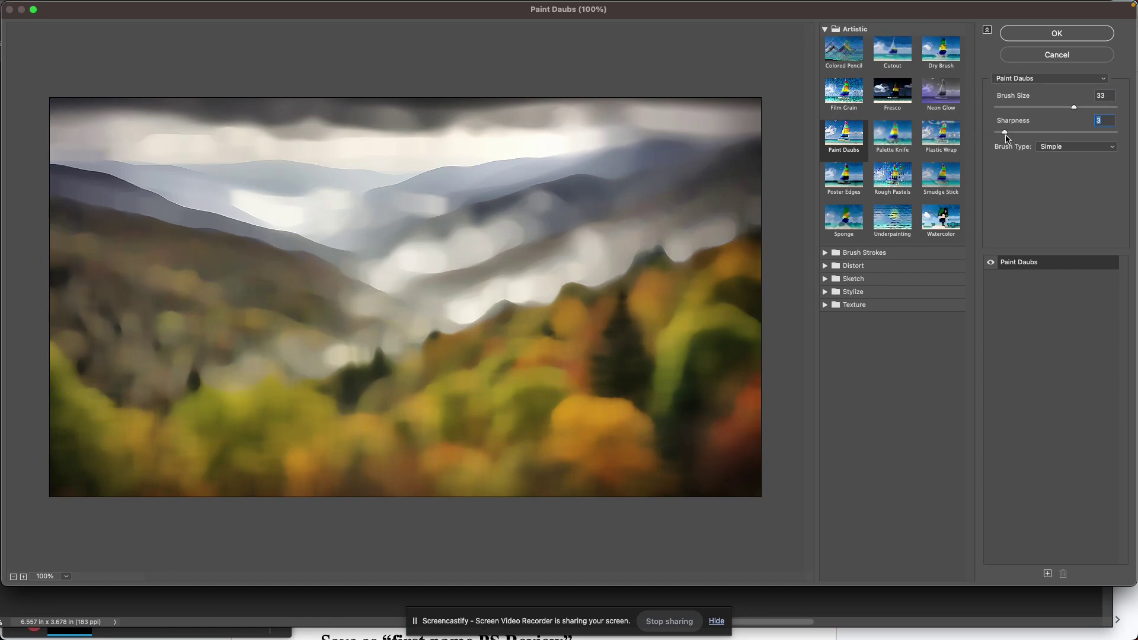
pyautogui.moveTo(1010, 137); pyautogui.dragTo(1020, 136)
# Step: Try Poster Edges at Edge Thickness 1, then Sponge, ending on Watercolor; collapse Artistic
pyautogui.click(843, 181)
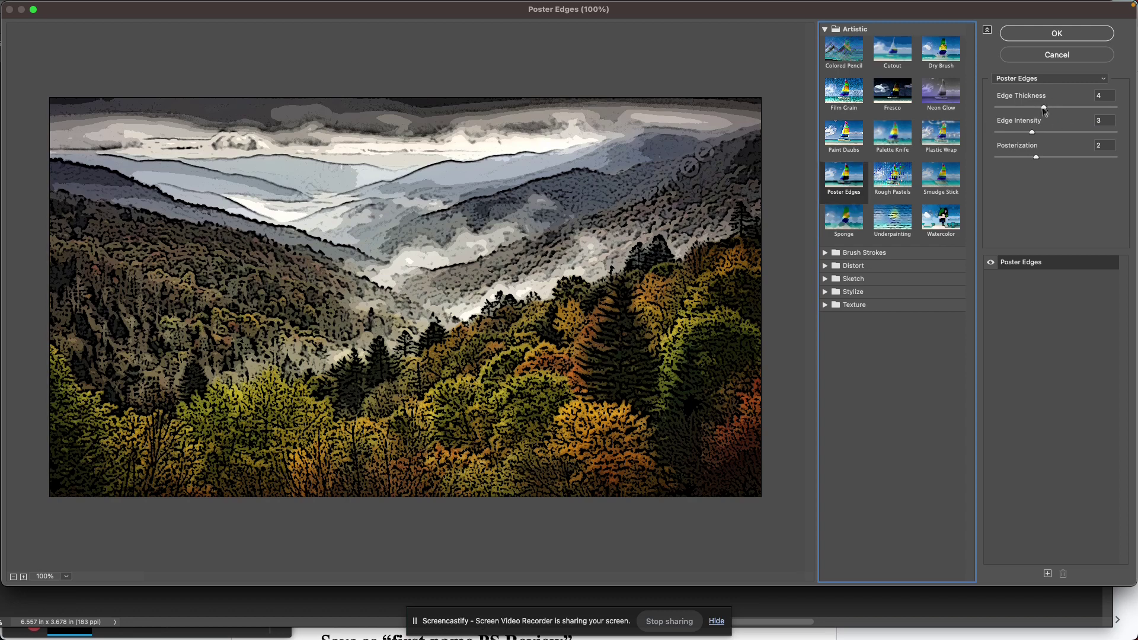
pyautogui.moveTo(1044, 111); pyautogui.dragTo(1062, 132)
pyautogui.click(846, 222)
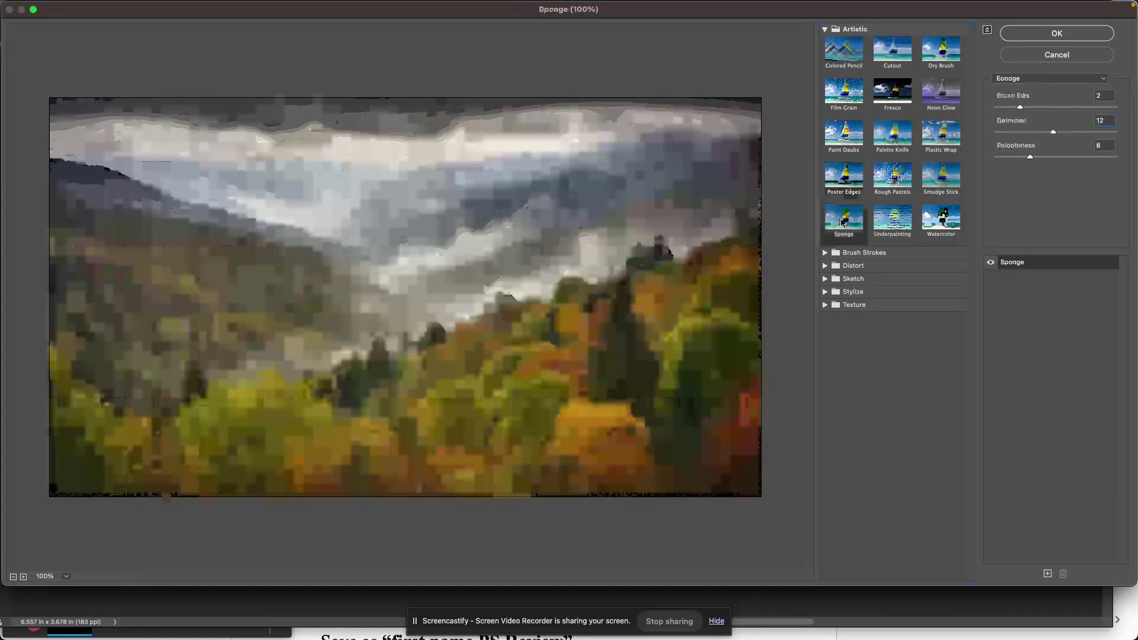
pyautogui.click(955, 219)
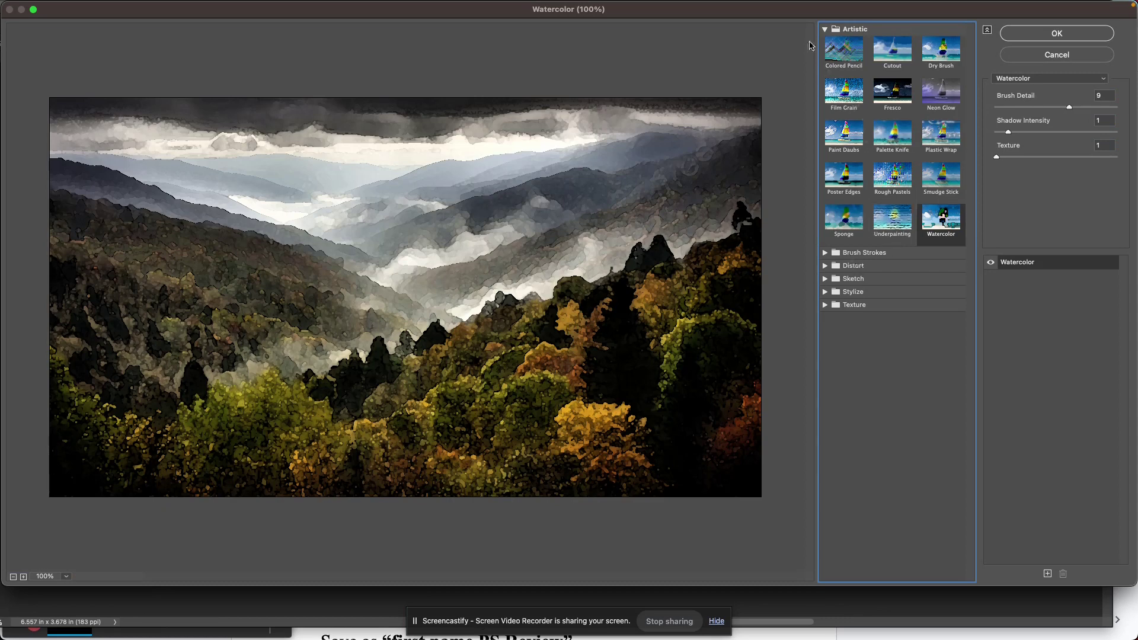
pyautogui.click(826, 29)
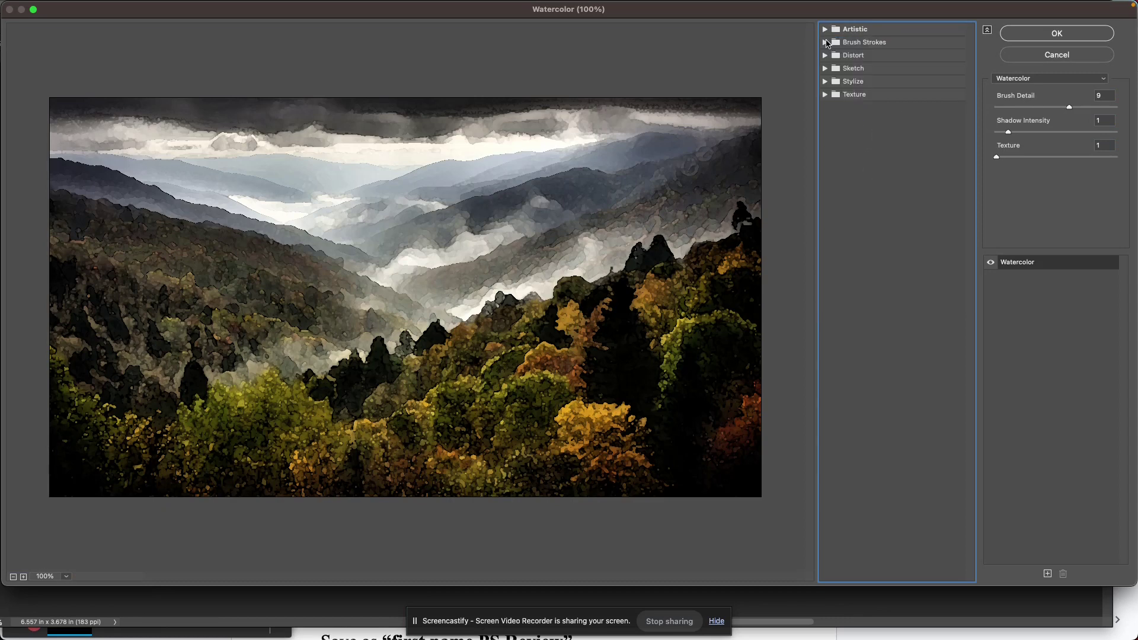
# Step: Preview the Brush Strokes filters Sumi-e, Ink Outlines, Spatter and Dark Strokes
pyautogui.click(825, 43)
pyautogui.click(895, 150)
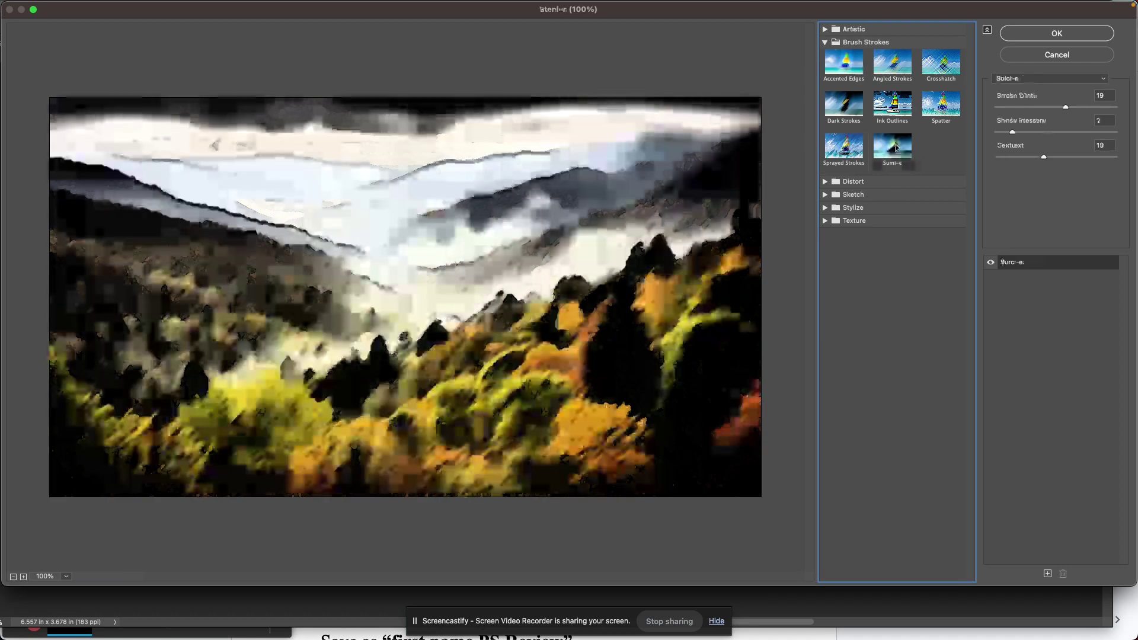
pyautogui.click(894, 115)
pyautogui.click(944, 108)
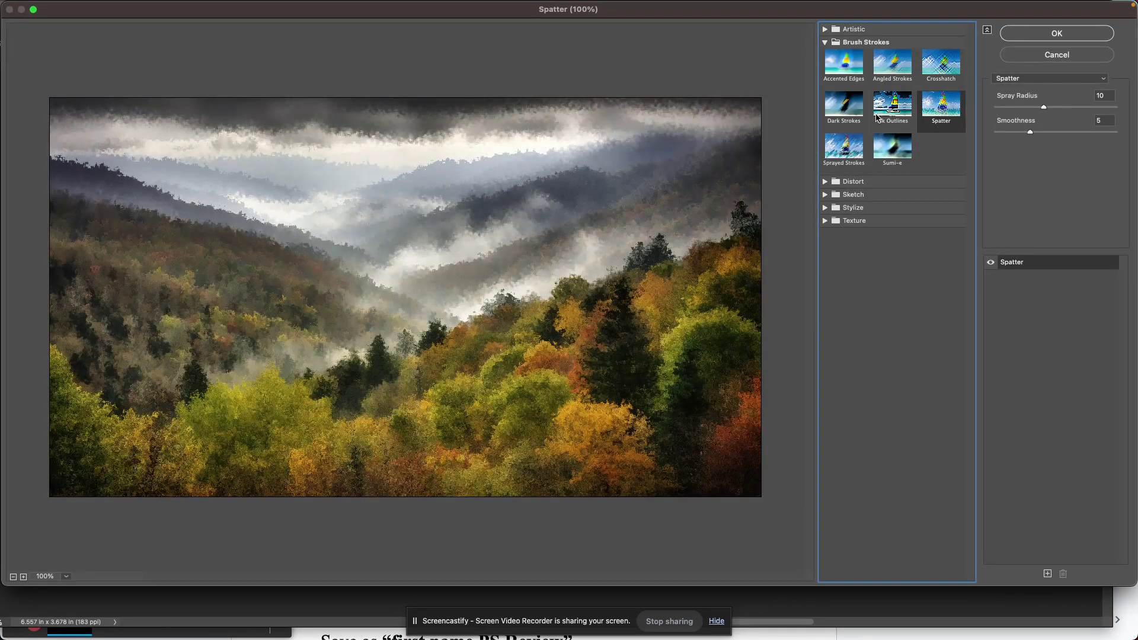
pyautogui.click(842, 95)
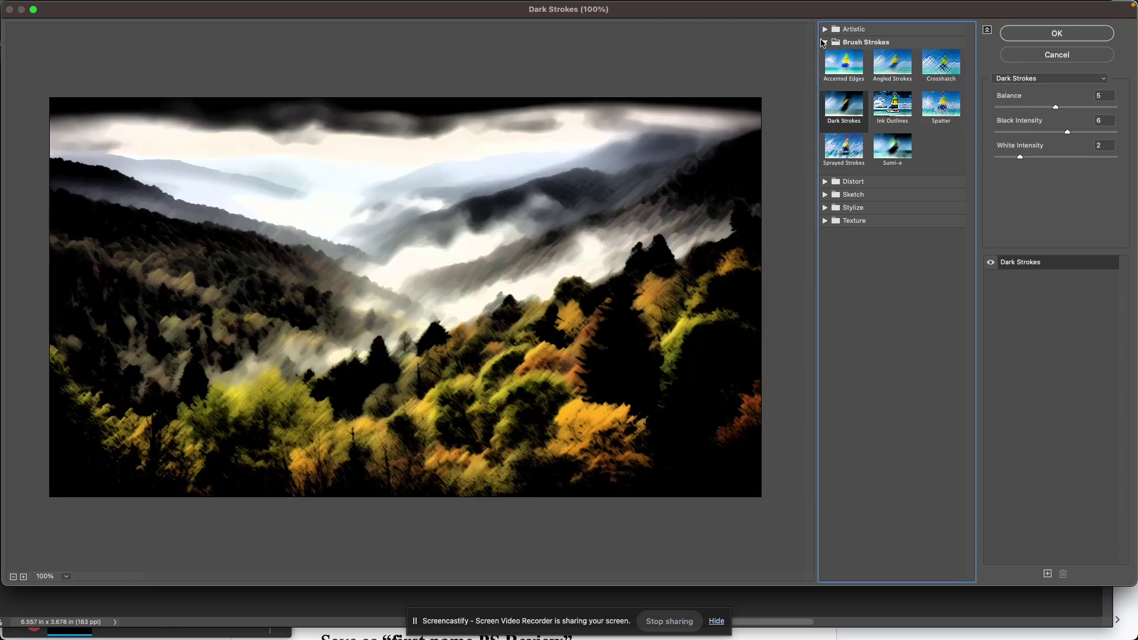
# Step: Switch to the Distort group and preview the Glass filter
pyautogui.click(825, 43)
pyautogui.click(825, 55)
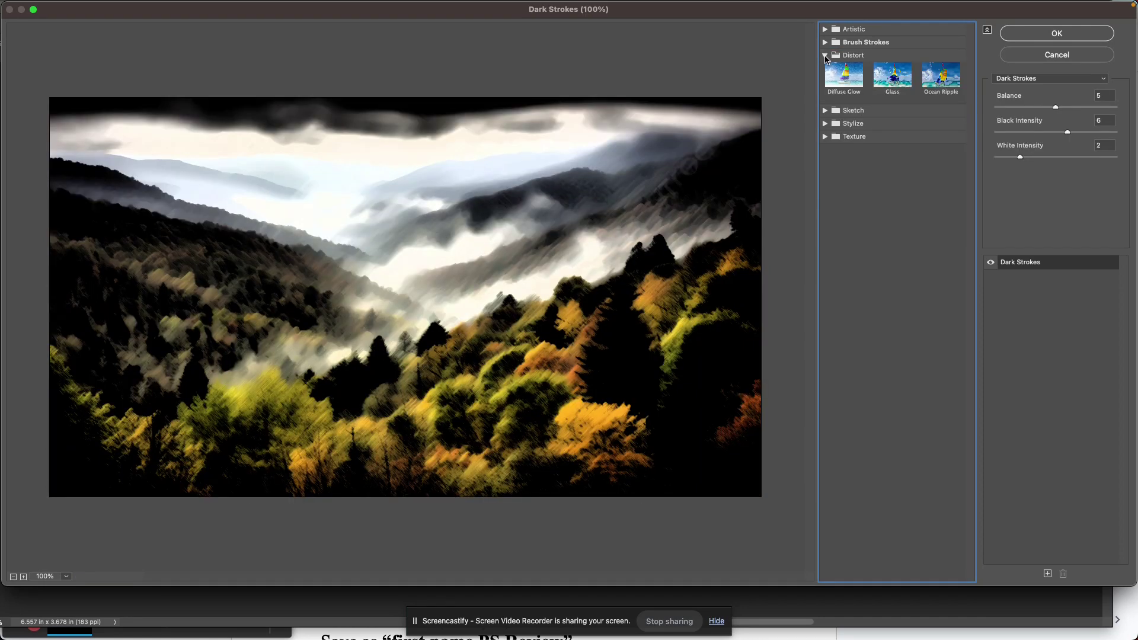
pyautogui.click(881, 83)
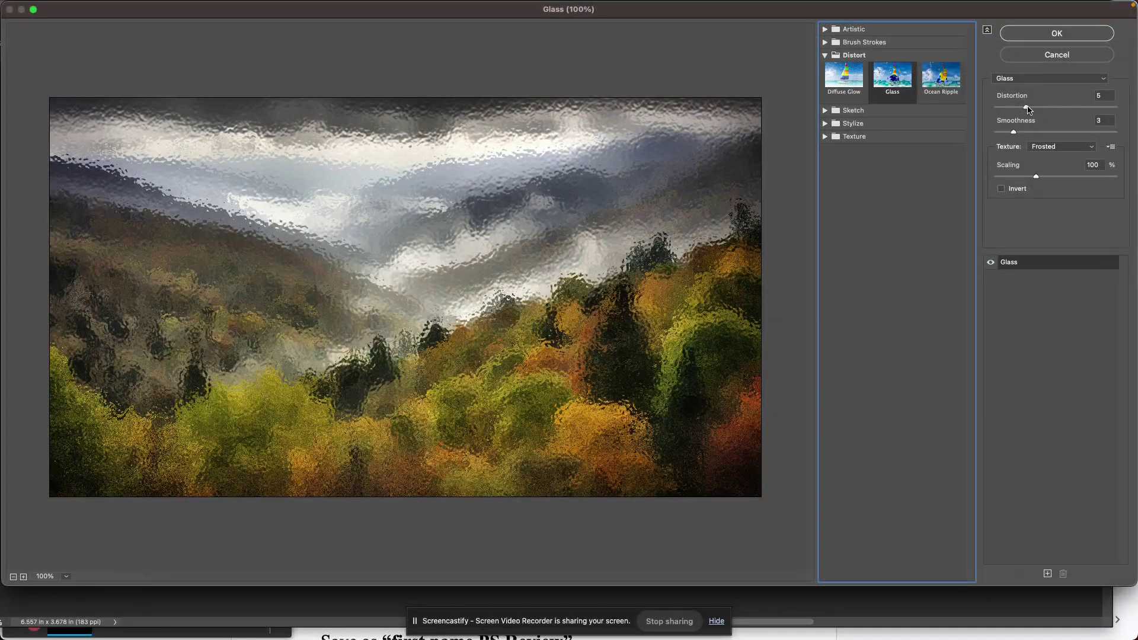
# Step: Set Glass Distortion to 13, nudge Smoothness, and choose the Canvas texture
pyautogui.moveTo(1026, 107); pyautogui.dragTo(1074, 107)
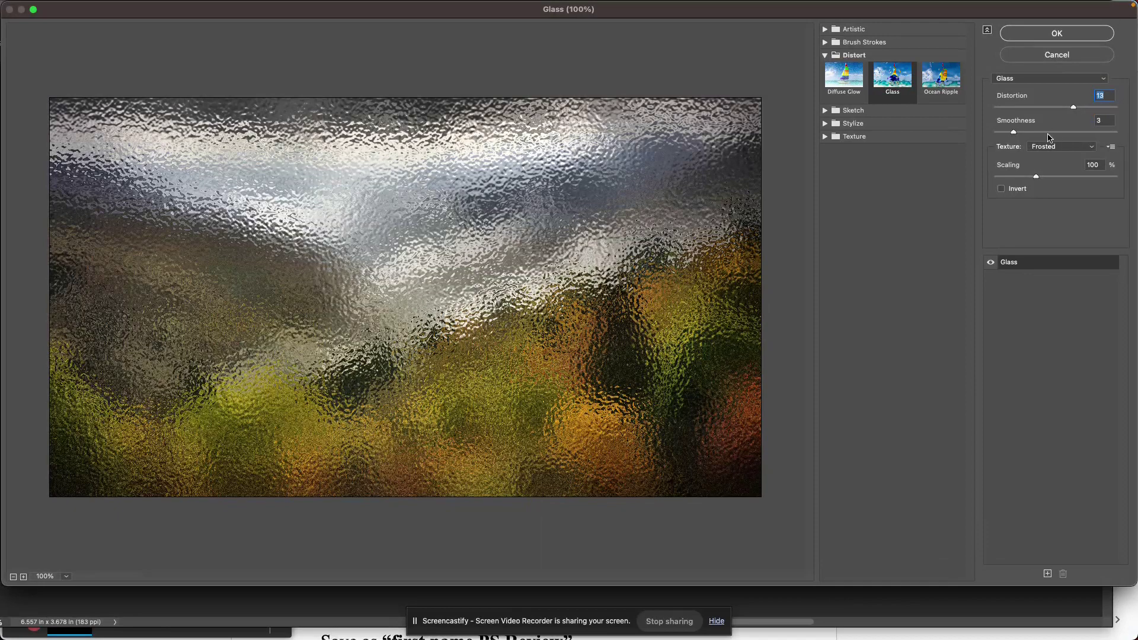
pyautogui.moveTo(1013, 132)
pyautogui.mouseDown()
pyautogui.moveTo(1081, 142)
pyautogui.moveTo(1015, 146)
pyautogui.mouseUp()
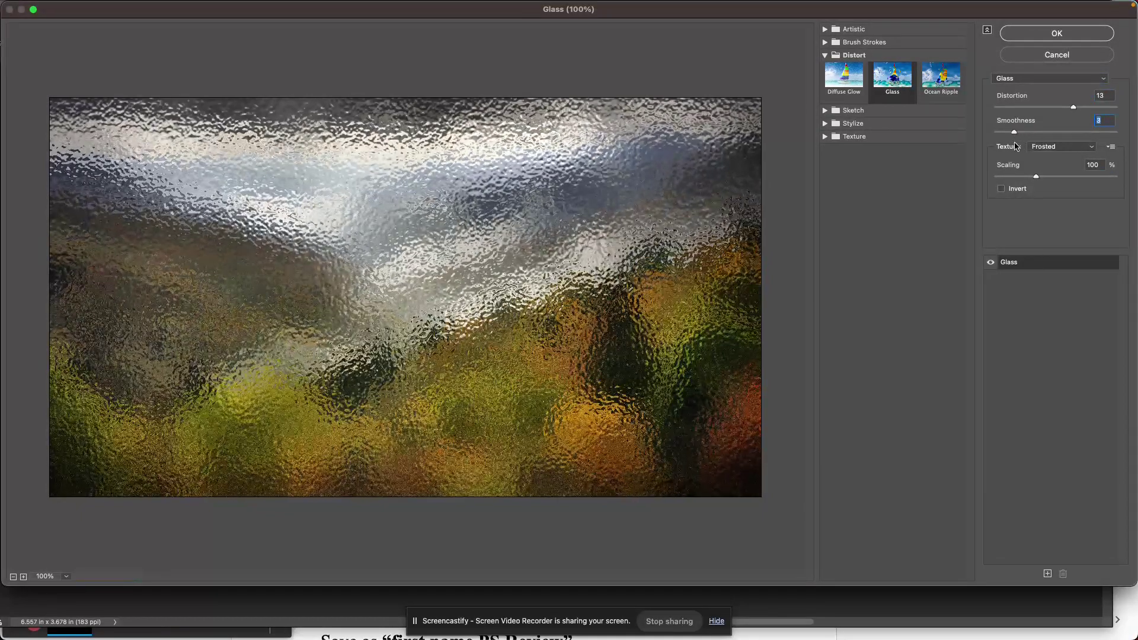
pyautogui.click(1090, 147)
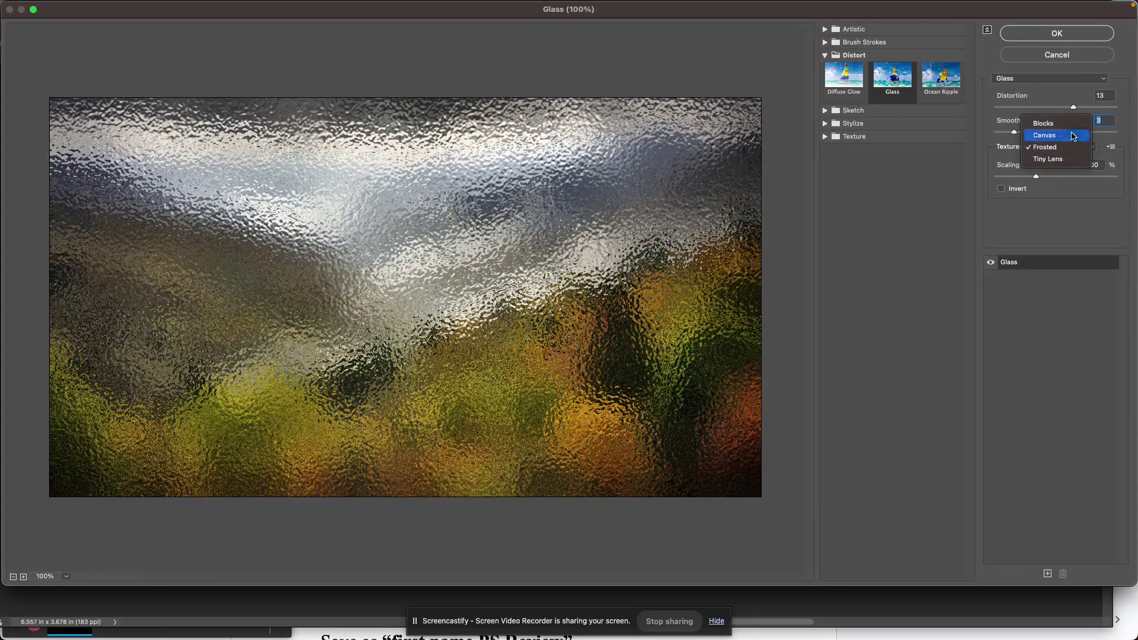
pyautogui.click(1073, 136)
# Step: Compare the Blocks and Tiny Lens glass textures, then return to Canvas
pyautogui.click(1091, 146)
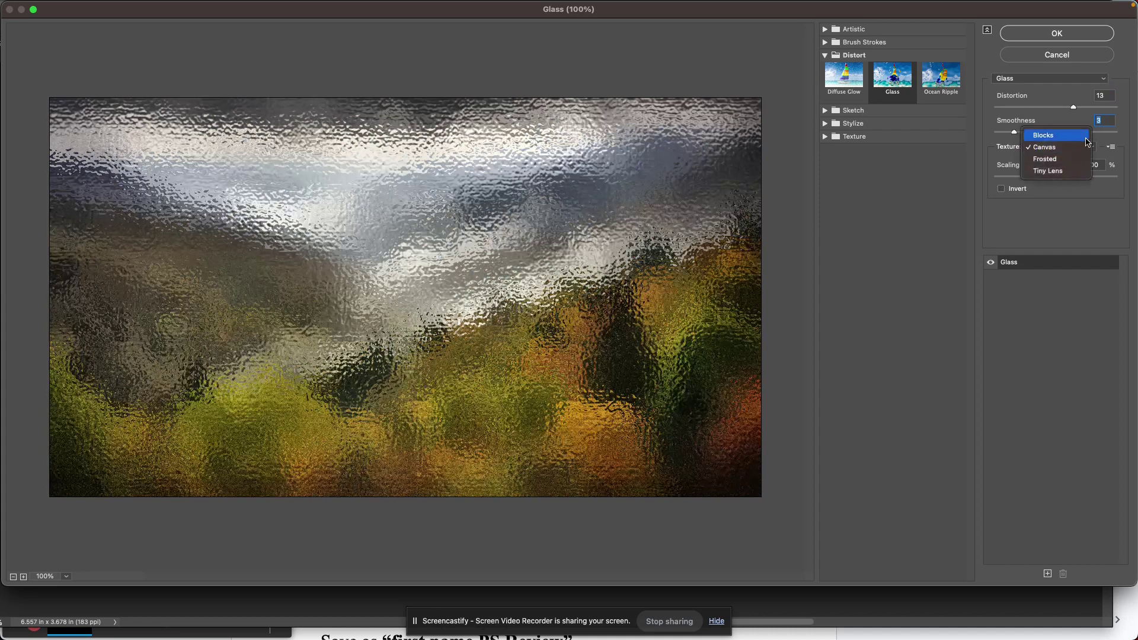
pyautogui.click(1086, 137)
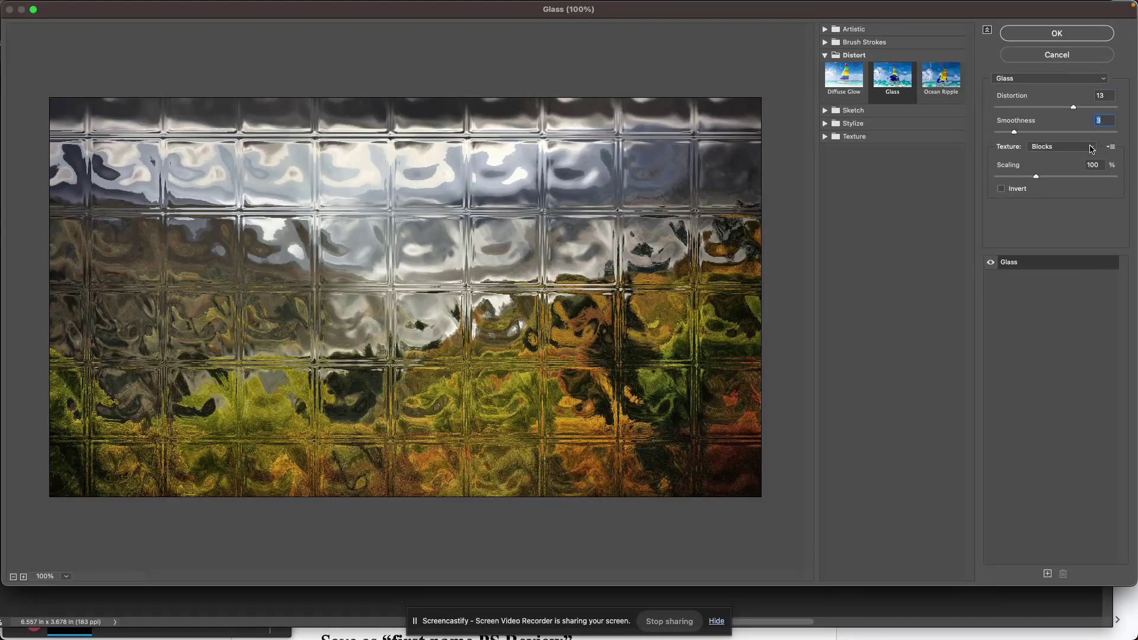
pyautogui.click(1082, 149)
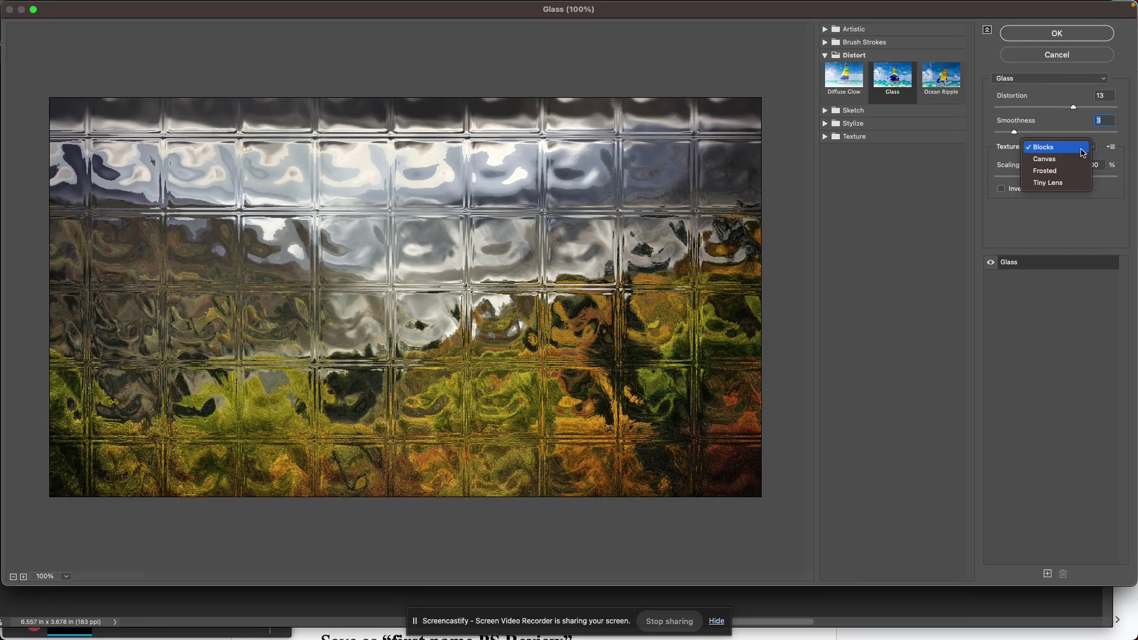
pyautogui.click(1077, 187)
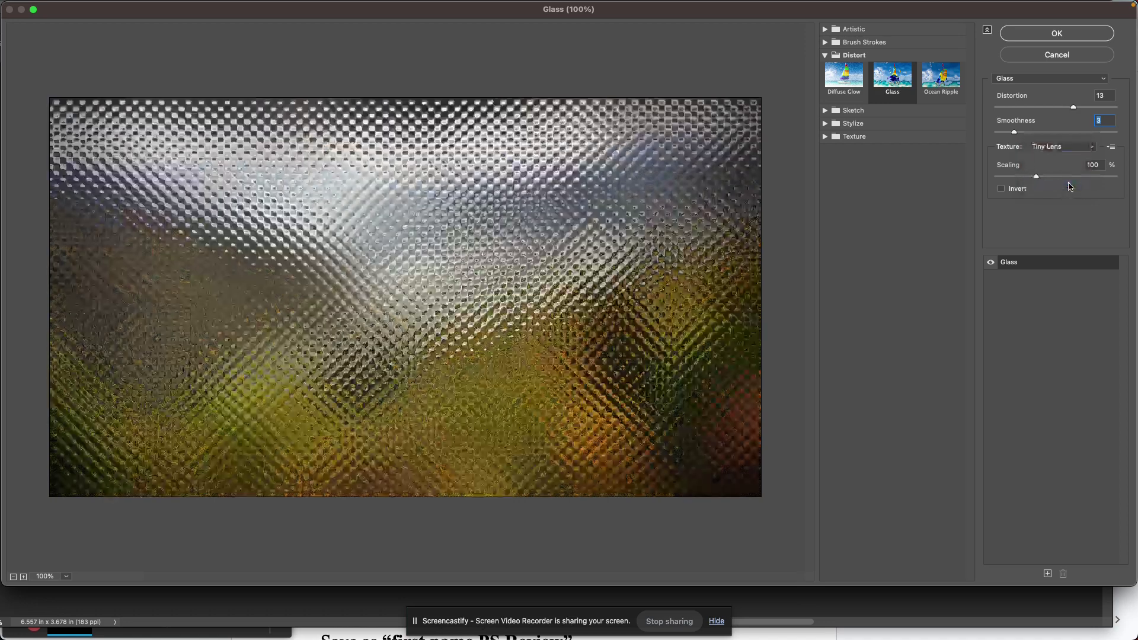
pyautogui.click(1086, 149)
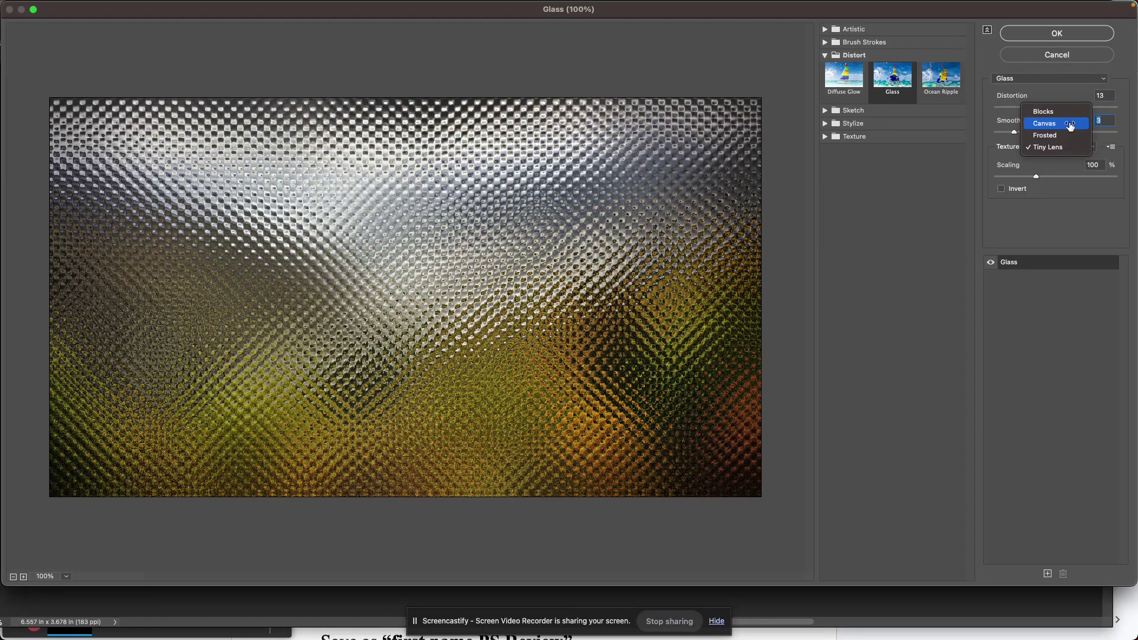
pyautogui.click(1069, 126)
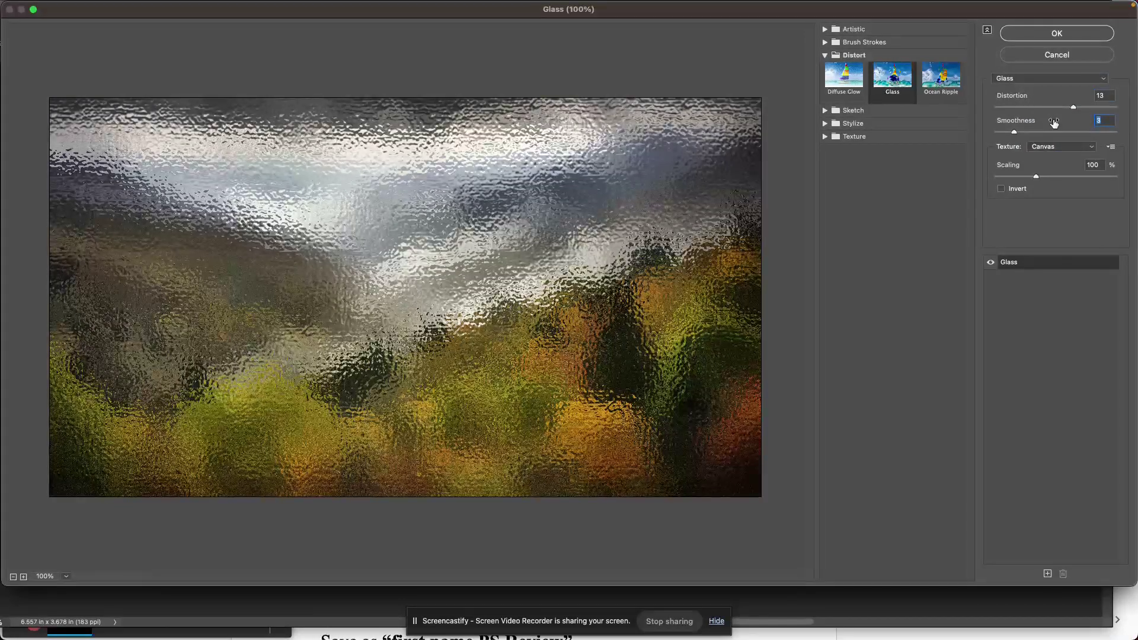
pyautogui.click(826, 110)
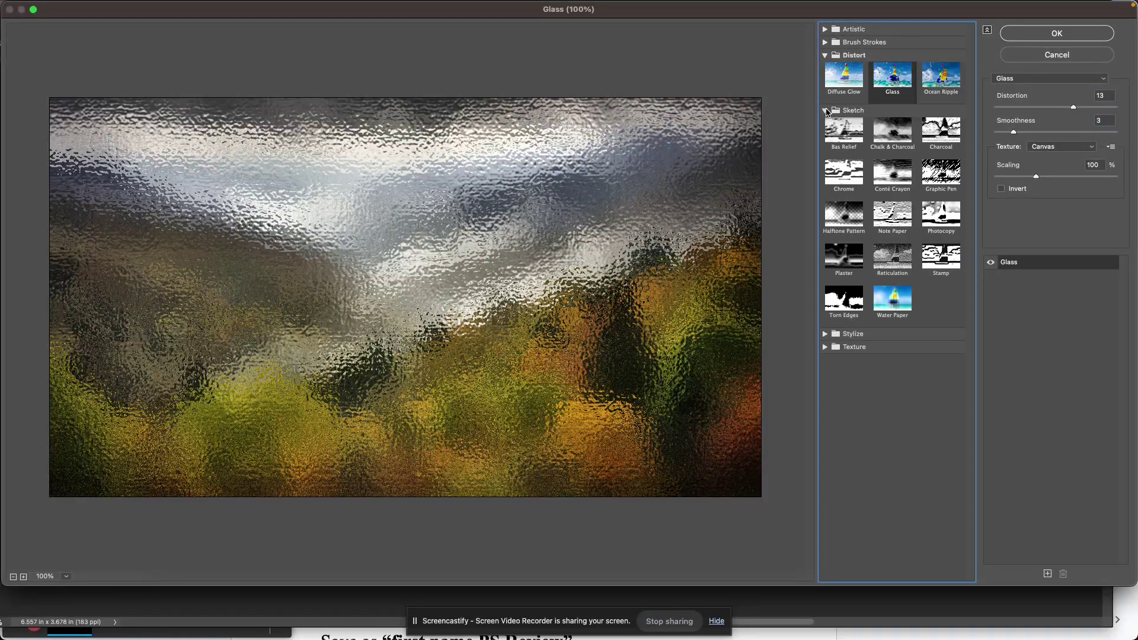
# Step: Preview the Sketch filters Photocopy, Conté Crayon, Chrome and Bas Relief
pyautogui.click(943, 218)
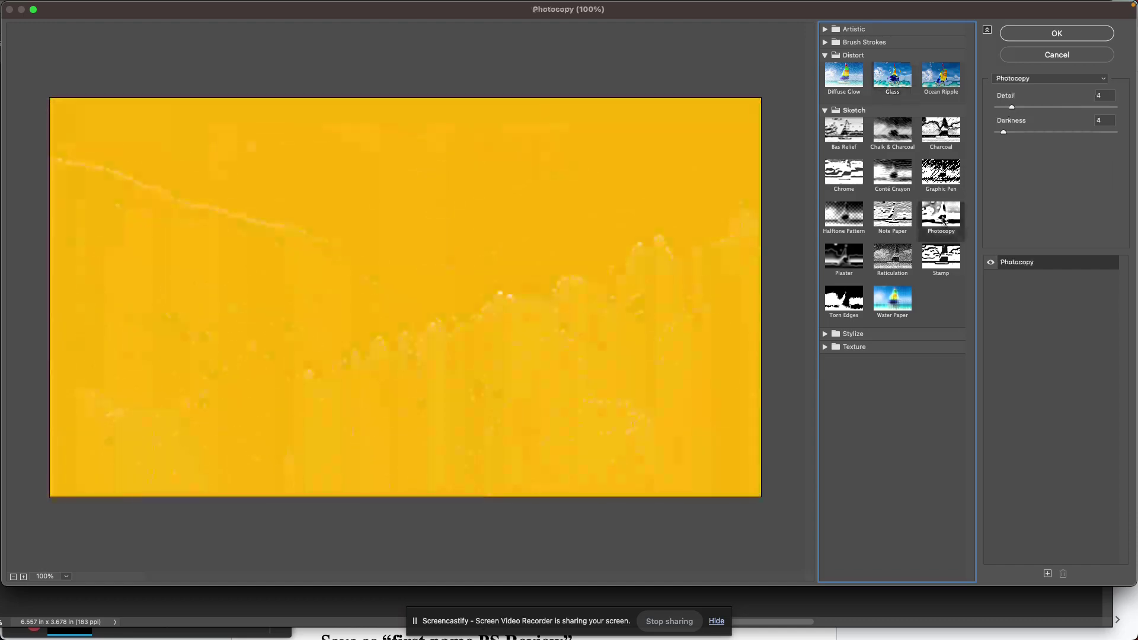
pyautogui.click(879, 178)
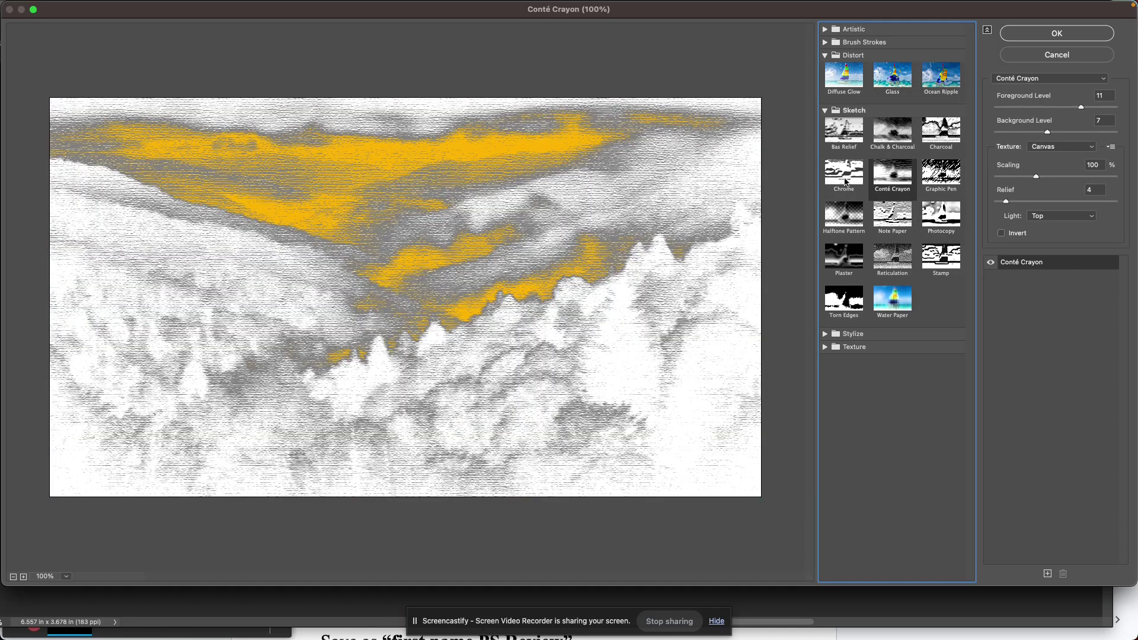
pyautogui.click(846, 182)
pyautogui.click(833, 135)
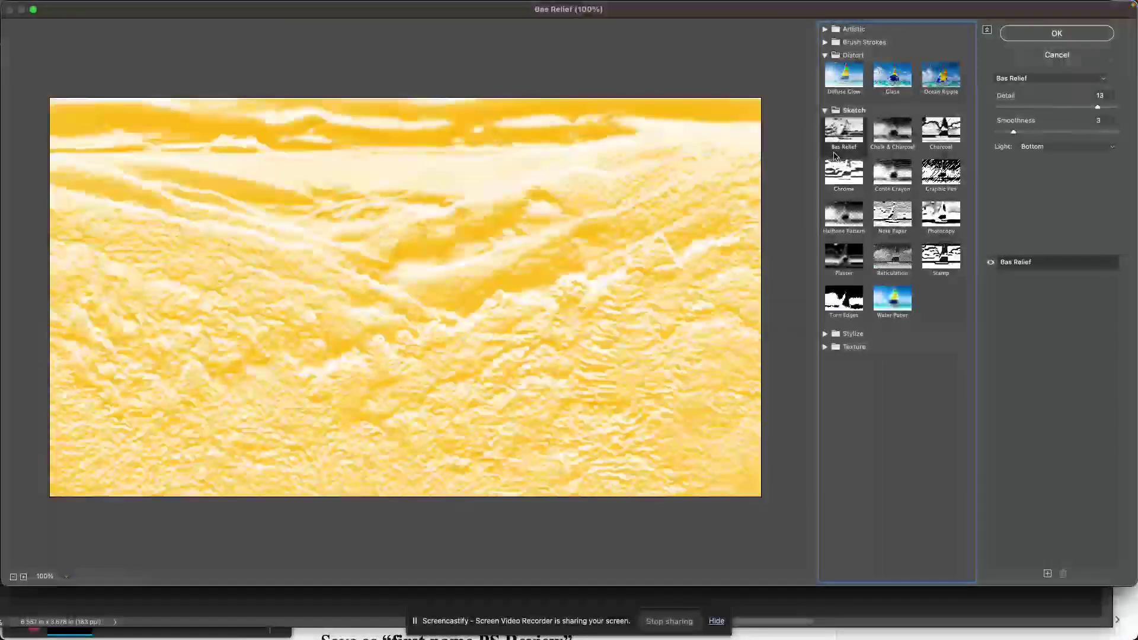
# Step: Try Water Paper, Stamp, Note Paper, then set Reticulation to Density 30, Background Level 16
pyautogui.click(896, 304)
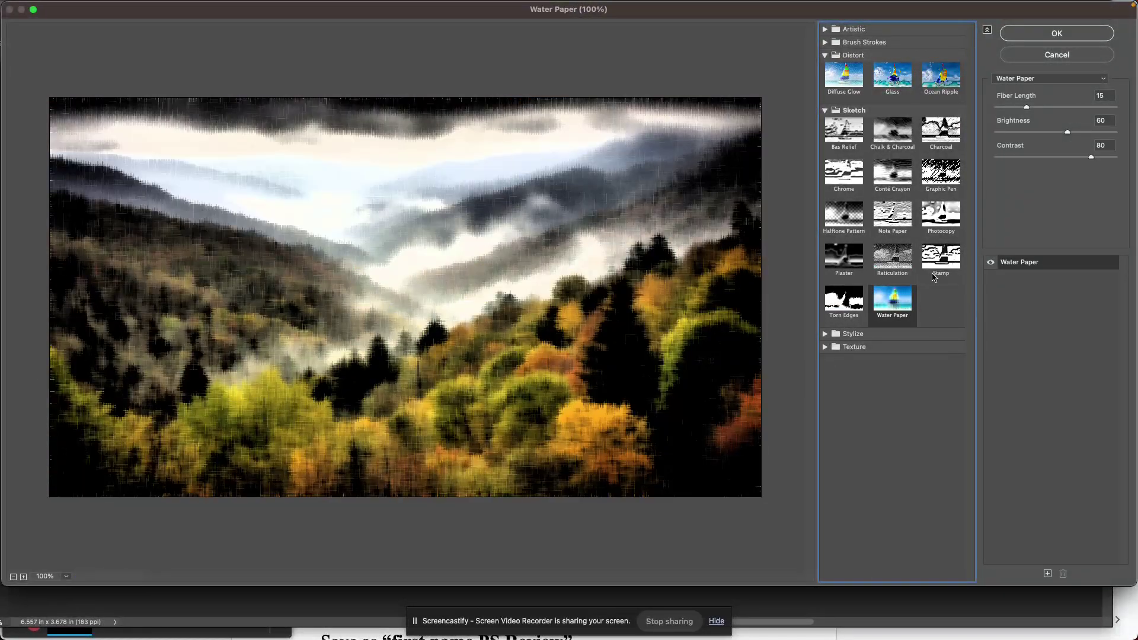
pyautogui.click(949, 259)
pyautogui.click(891, 218)
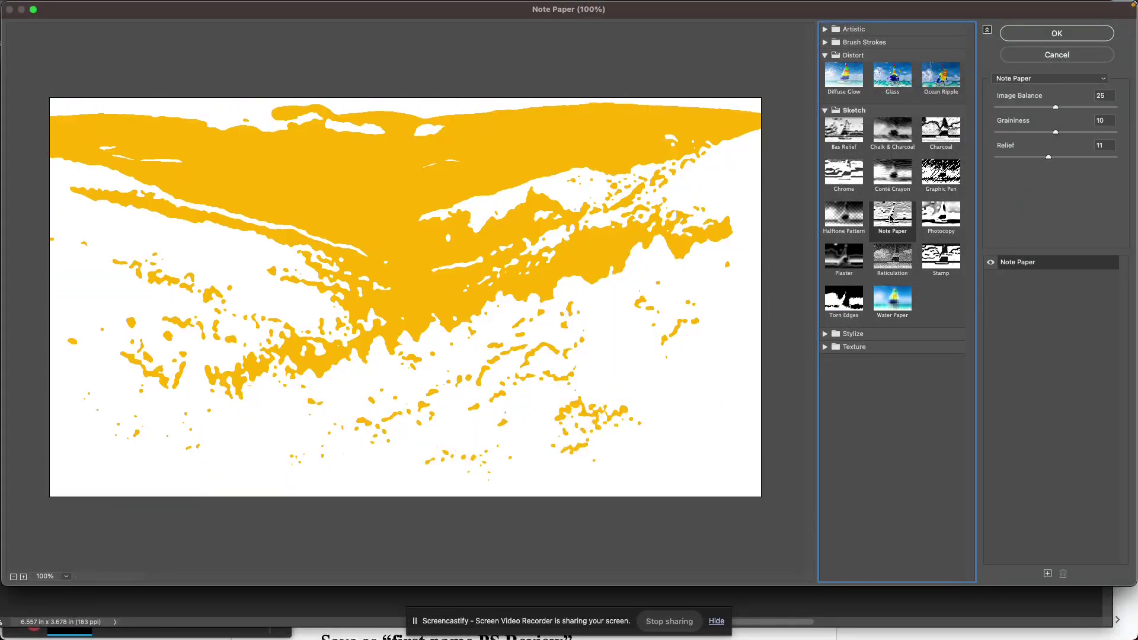
pyautogui.click(892, 256)
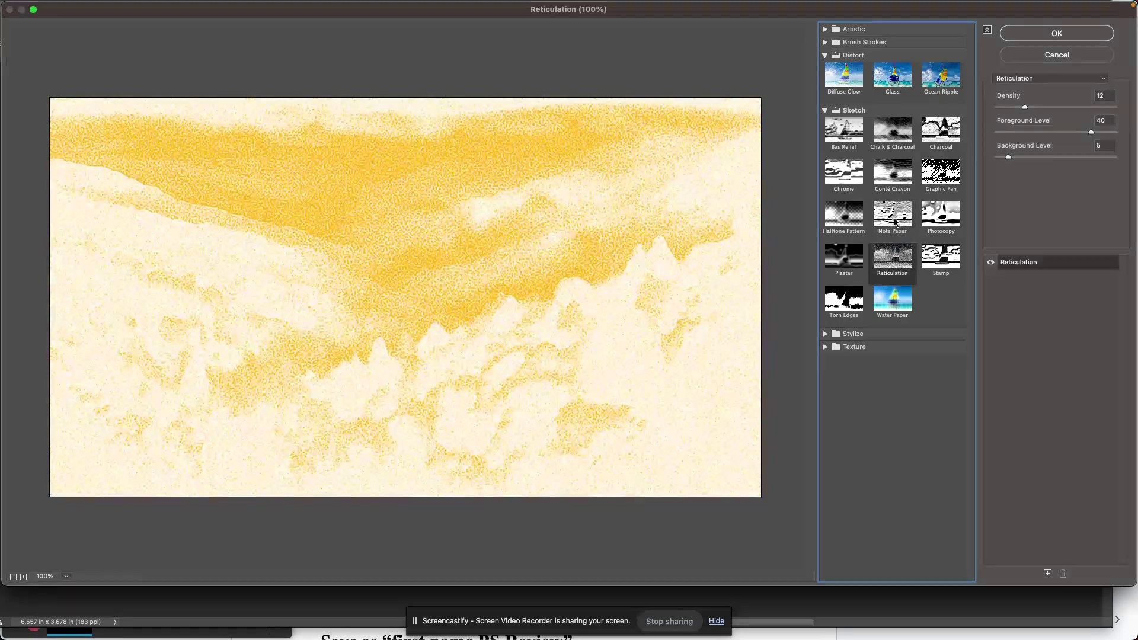
pyautogui.moveTo(1024, 107); pyautogui.dragTo(1066, 108)
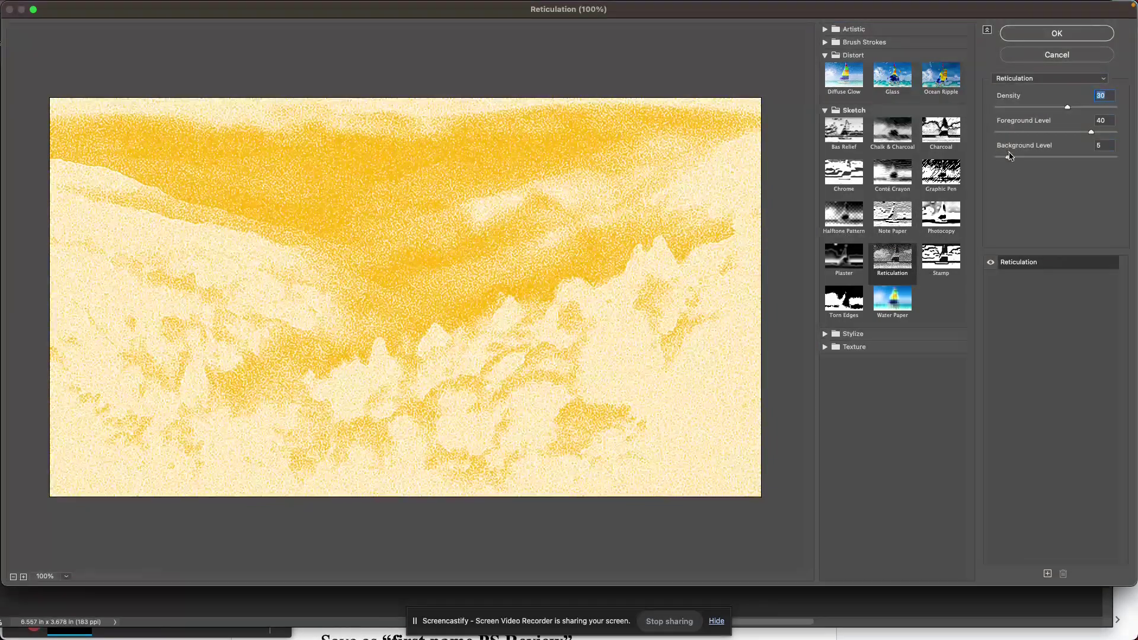
pyautogui.moveTo(1009, 158); pyautogui.dragTo(1035, 159)
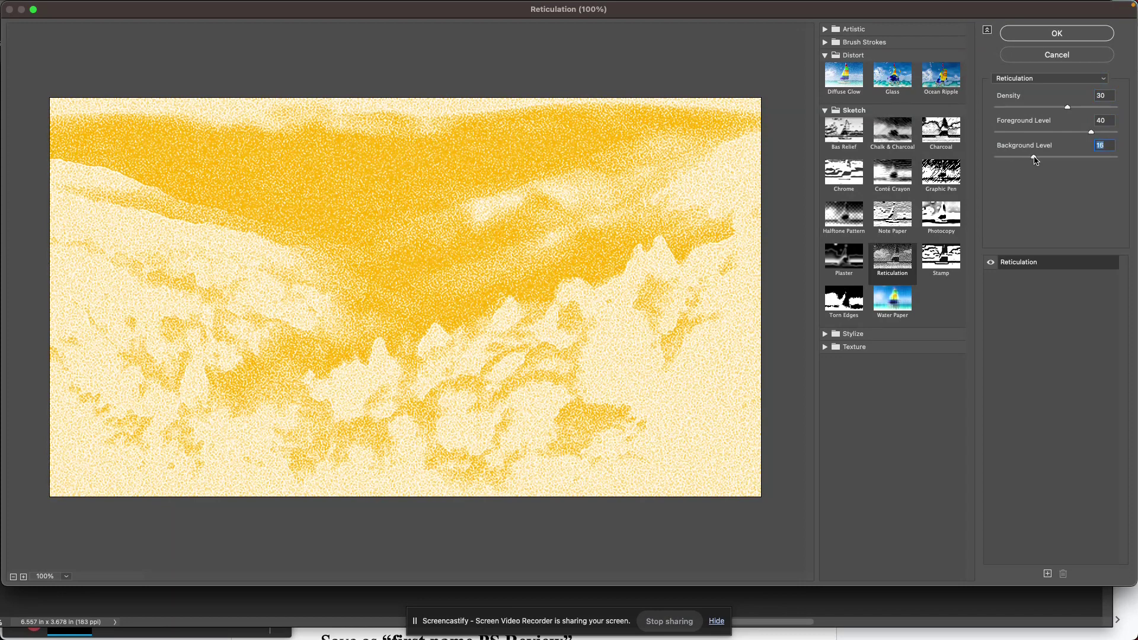
pyautogui.click(826, 111)
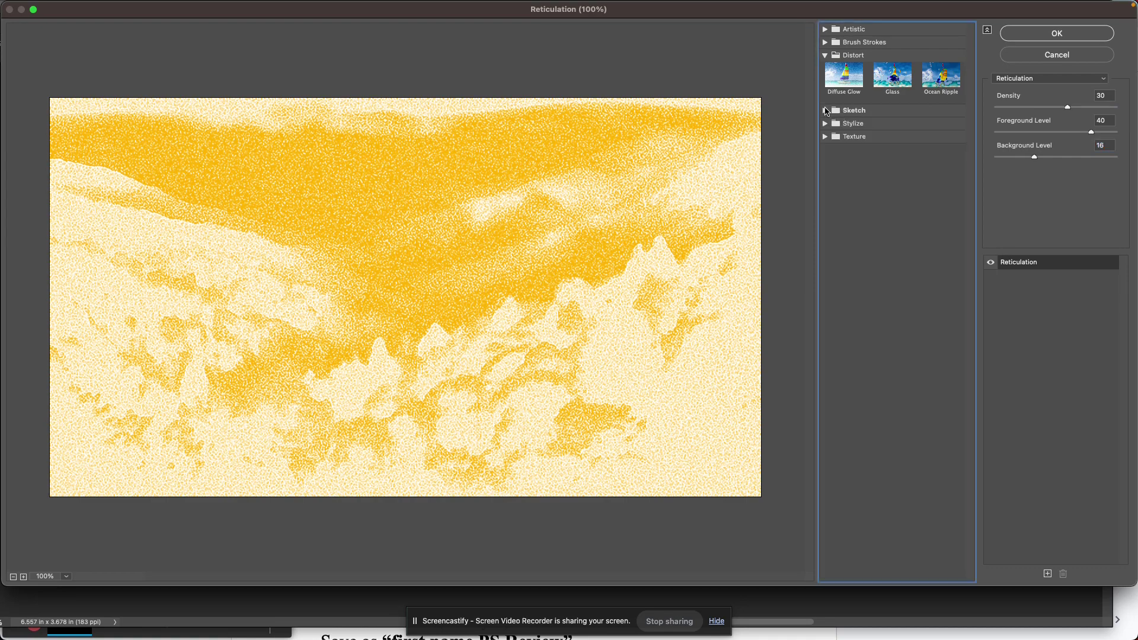
# Step: Preview Glowing Edges from the Stylize group, then collapse Stylize
pyautogui.click(826, 124)
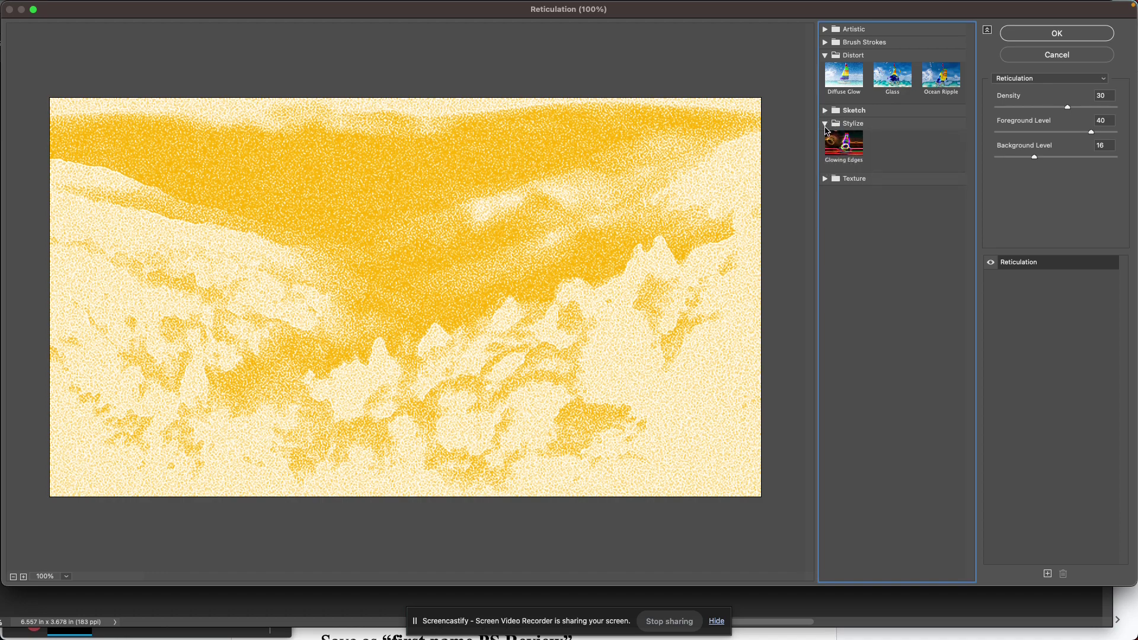
pyautogui.click(834, 143)
pyautogui.click(826, 124)
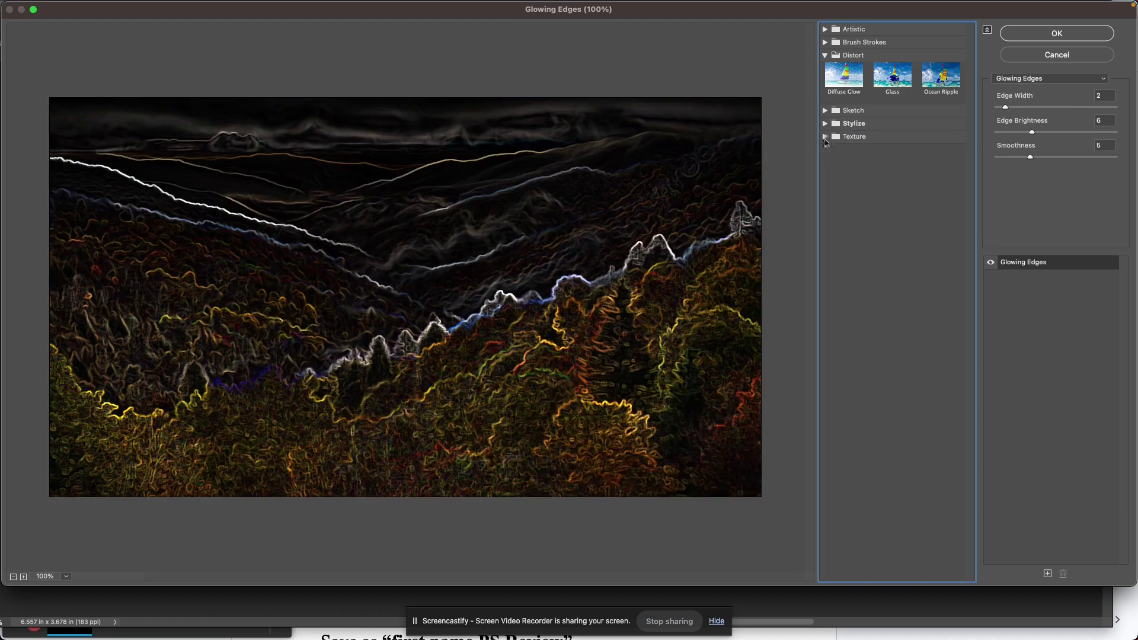
# Step: Try Craquelure at Crack Spacing 39, Grain, Mosaic Tiles, then Patchwork with Square Size 7
pyautogui.click(825, 137)
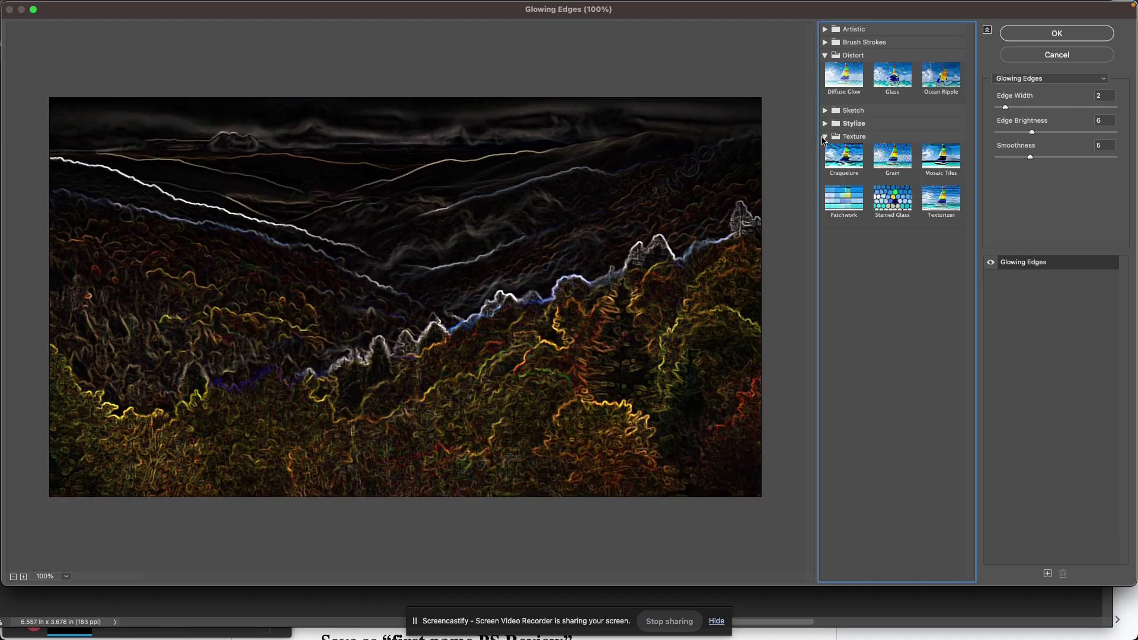
pyautogui.click(840, 161)
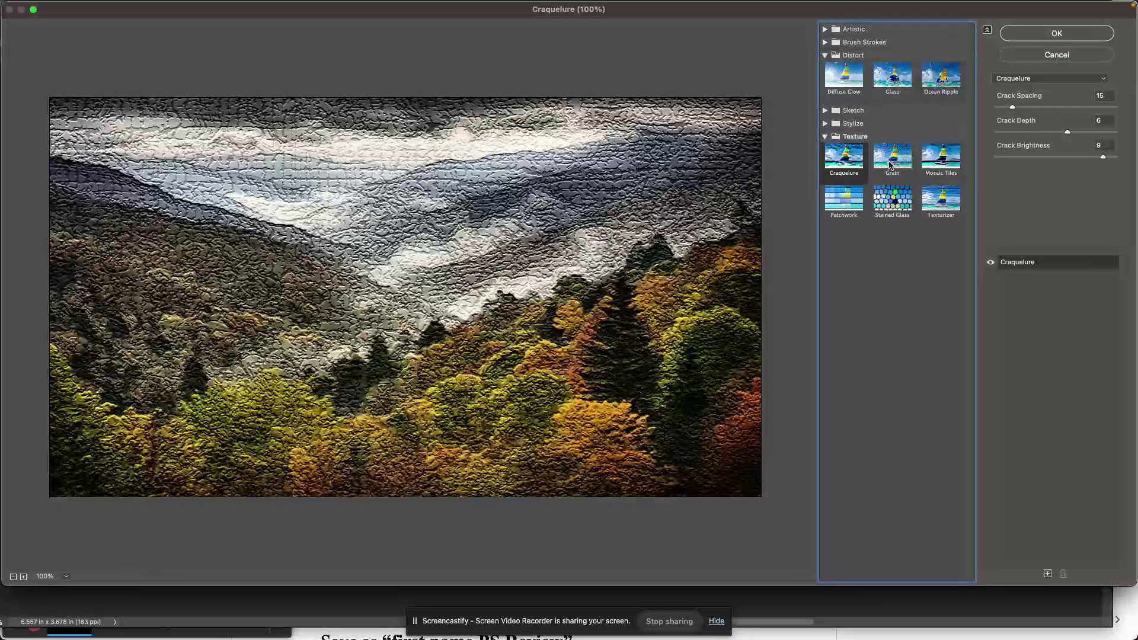
pyautogui.moveTo(1014, 108); pyautogui.dragTo(1042, 117)
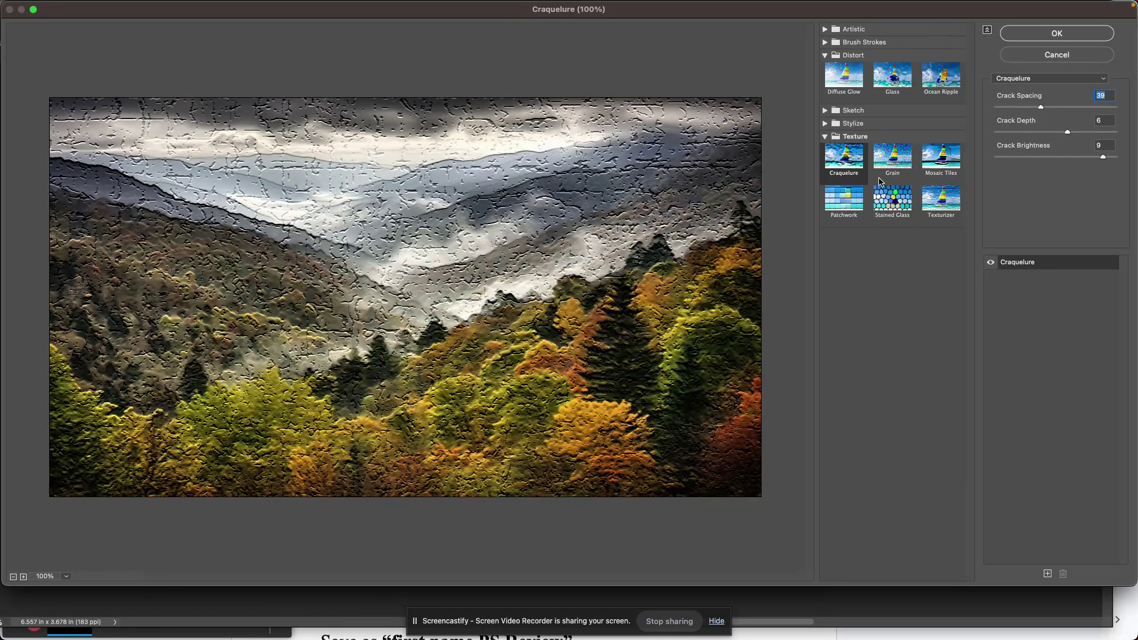
pyautogui.click(893, 159)
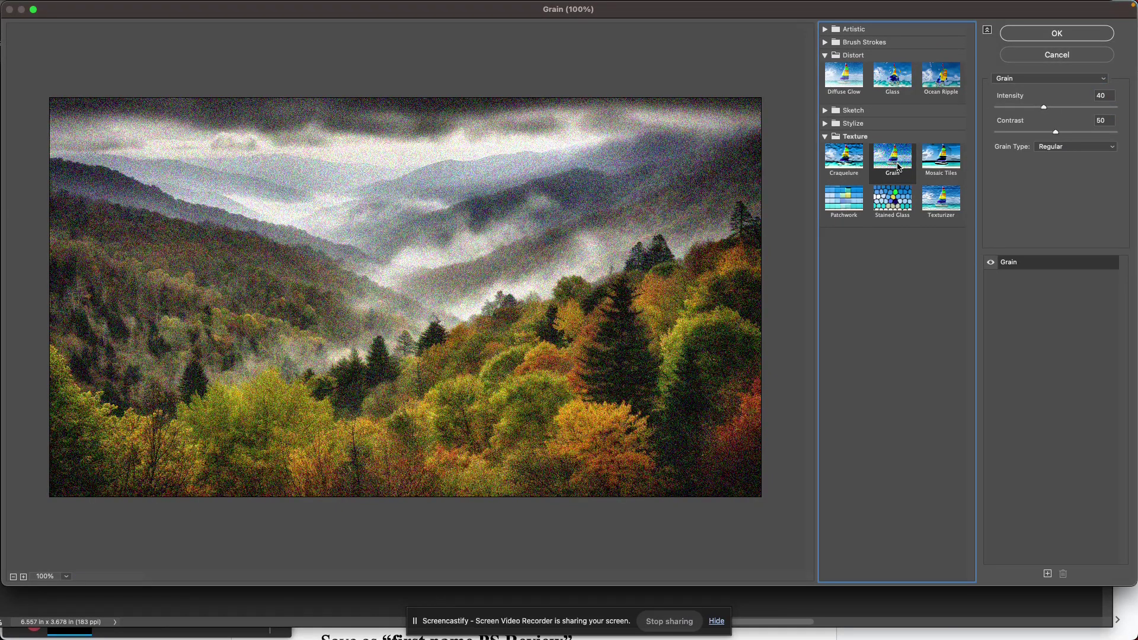
pyautogui.click(948, 159)
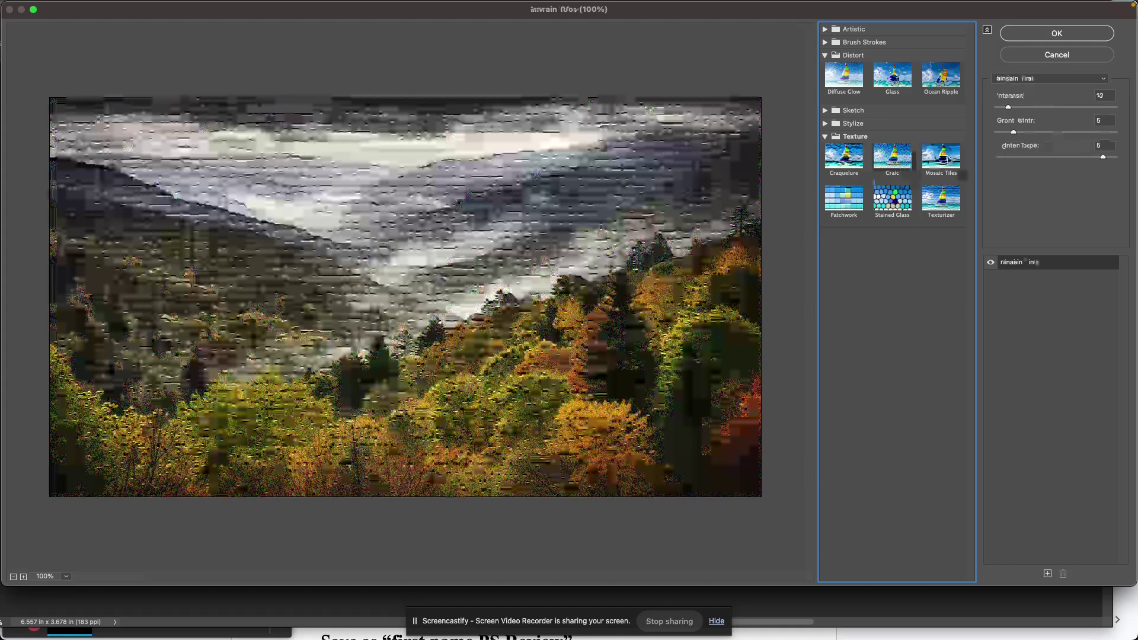
pyautogui.click(838, 196)
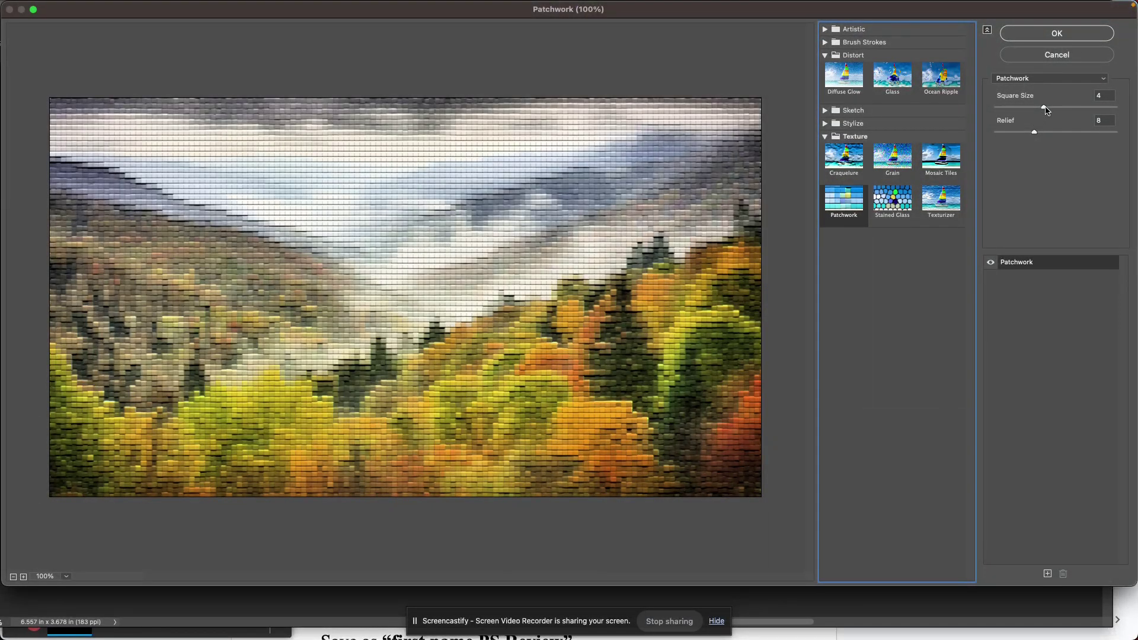
pyautogui.moveTo(1043, 107); pyautogui.dragTo(1066, 132)
# Step: Try Stained Glass with thicker borders and larger cells, then Texturizer Canvas at Scaling 135%, Relief 13
pyautogui.click(892, 211)
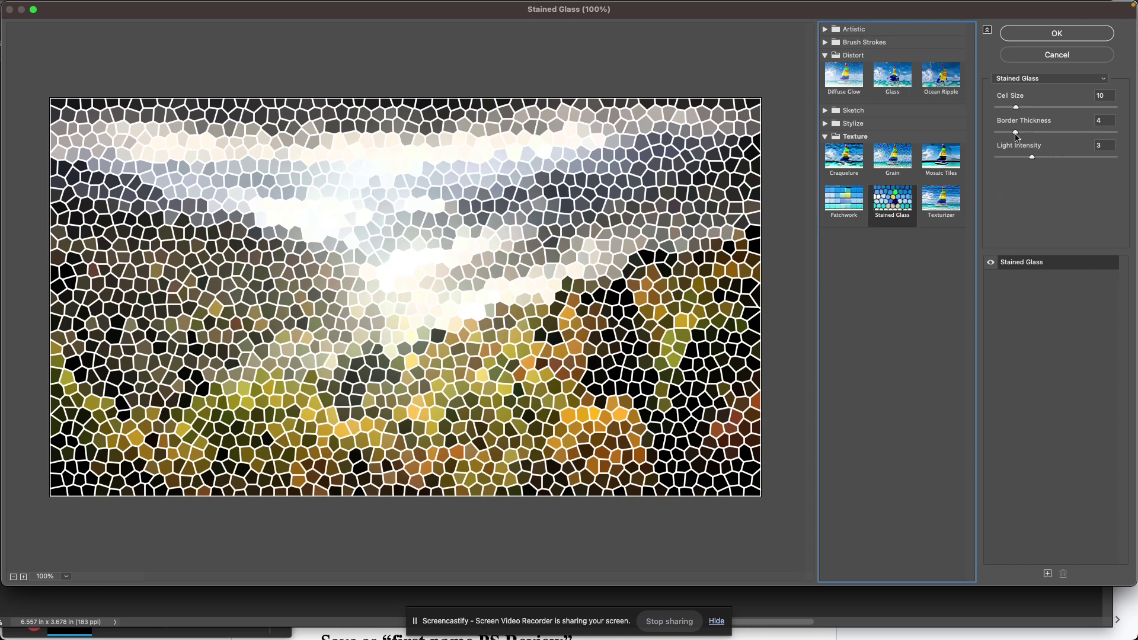
pyautogui.click(1015, 132)
pyautogui.moveTo(1016, 133); pyautogui.dragTo(1056, 158)
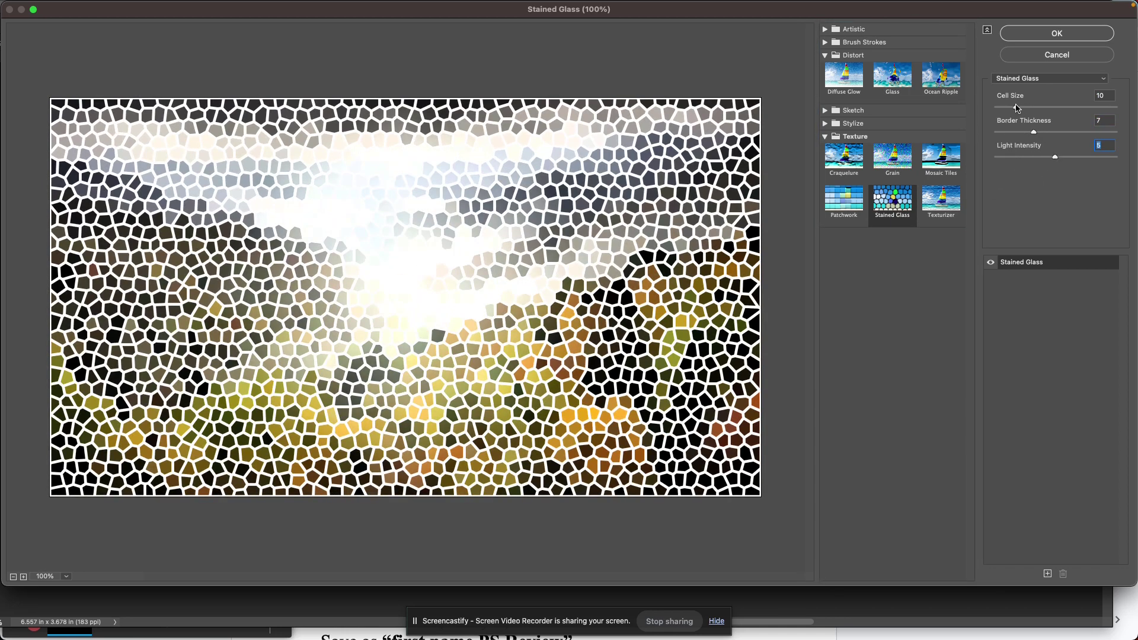
pyautogui.moveTo(1015, 108); pyautogui.dragTo(1066, 113)
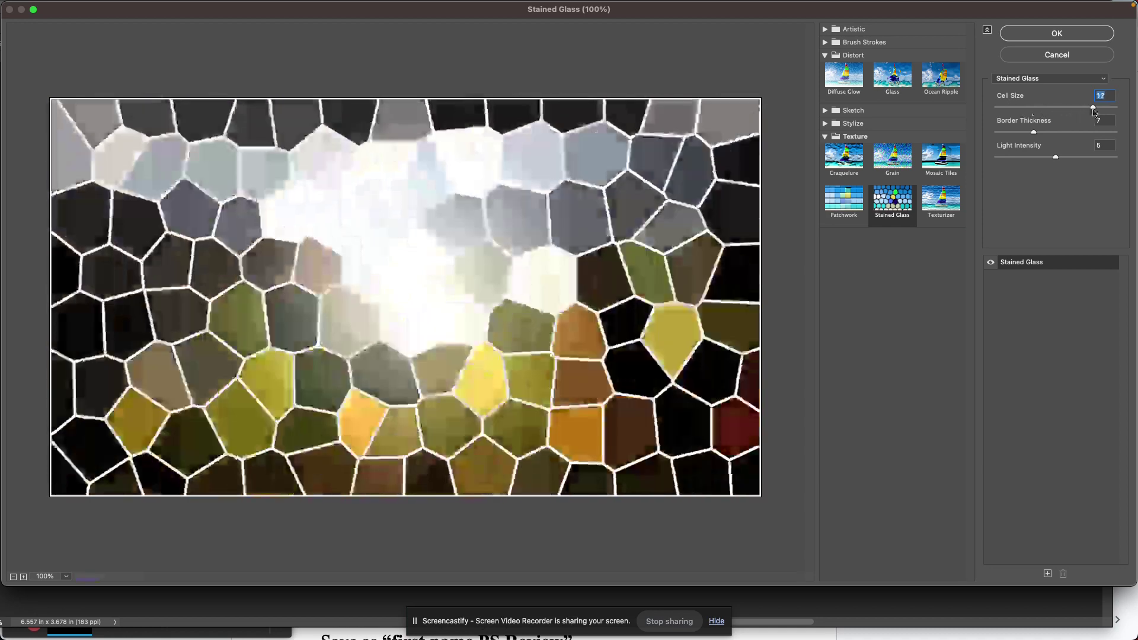
pyautogui.click(941, 195)
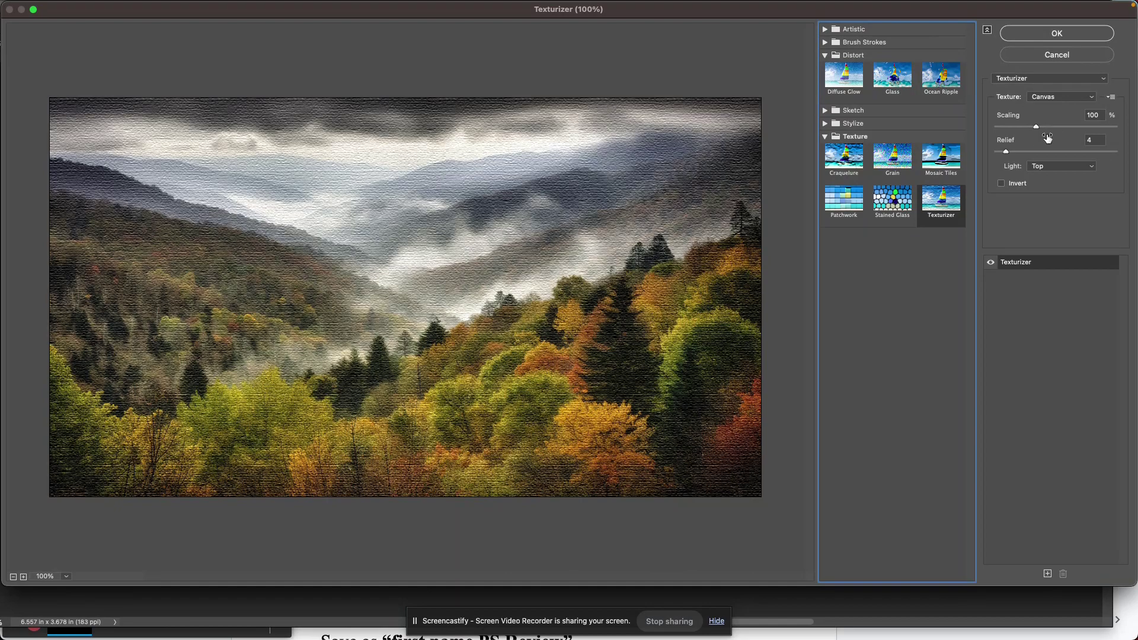
pyautogui.moveTo(1005, 152); pyautogui.dragTo(1064, 138)
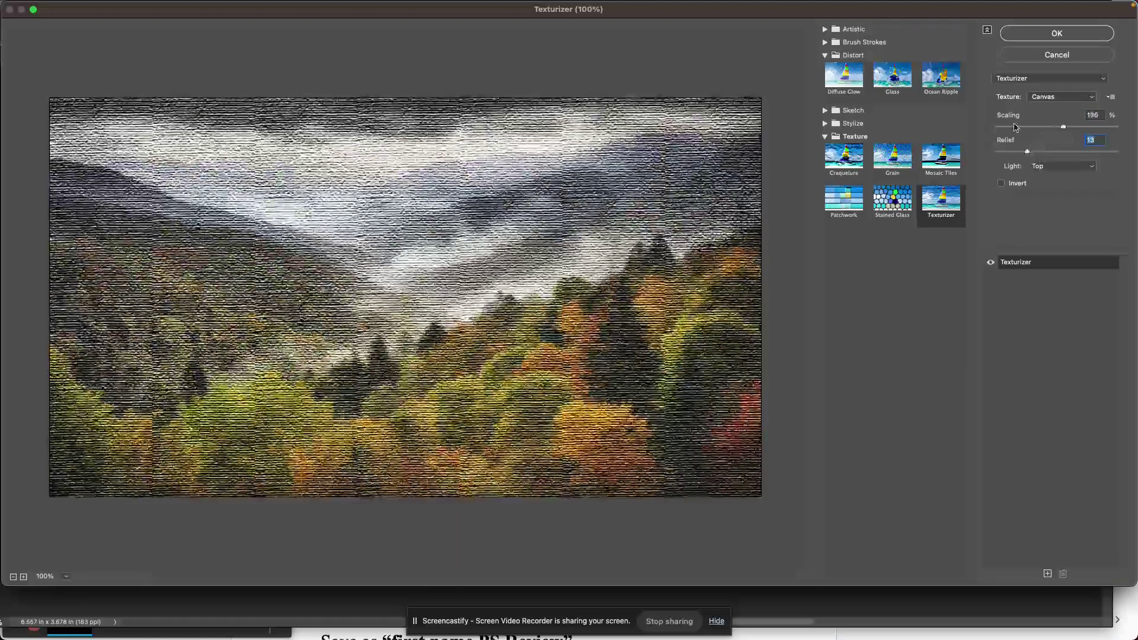
# Step: Apply the Texturizer canvas filter from Filter Gallery and rename Layer 0 to 'Filter'
pyautogui.click(1013, 36)
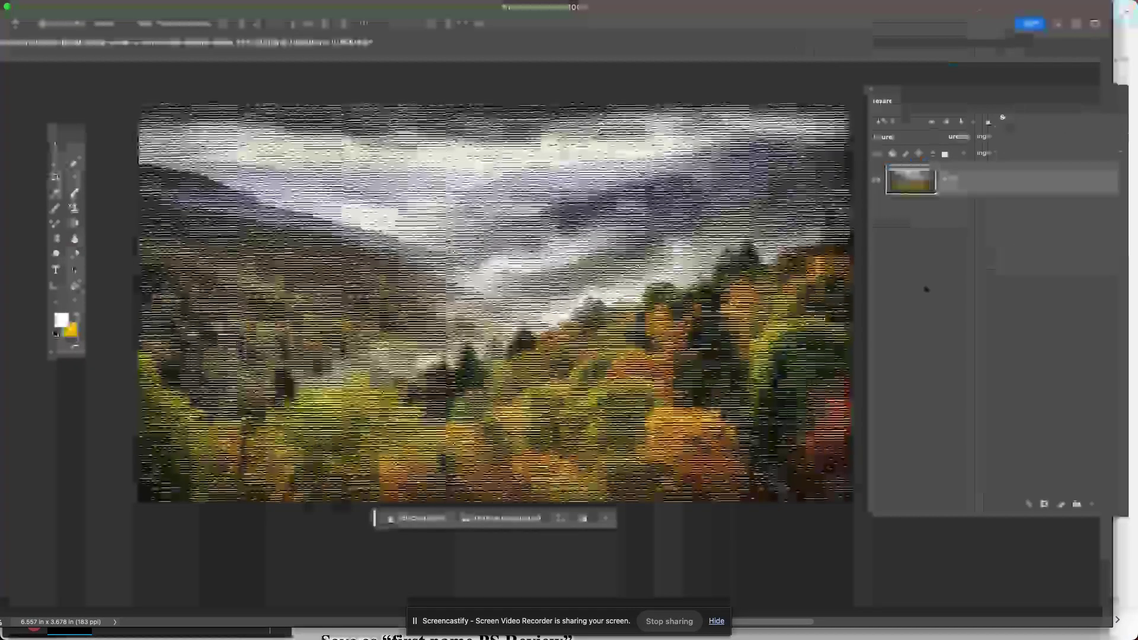
pyautogui.doubleClick(950, 179)
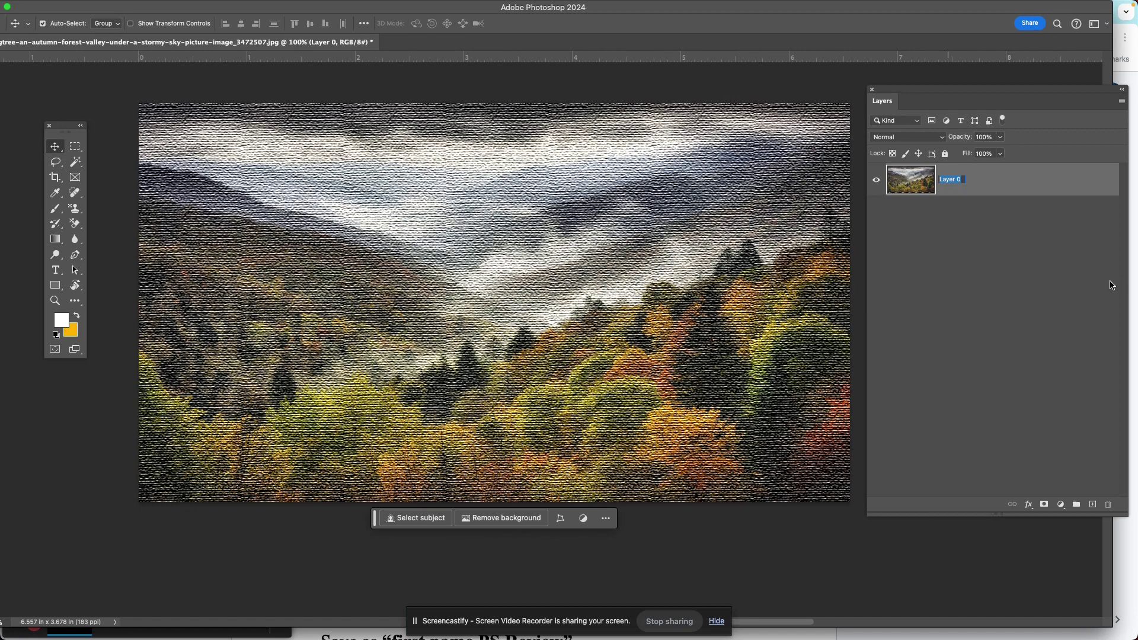
pyautogui.write('f')
pyautogui.press('Return')
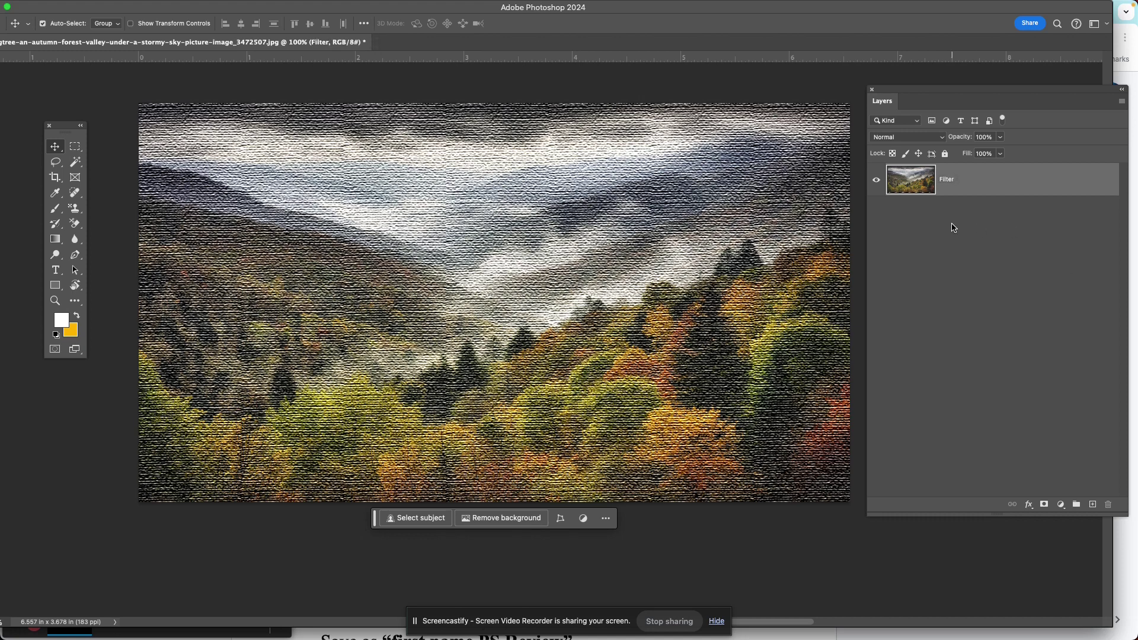